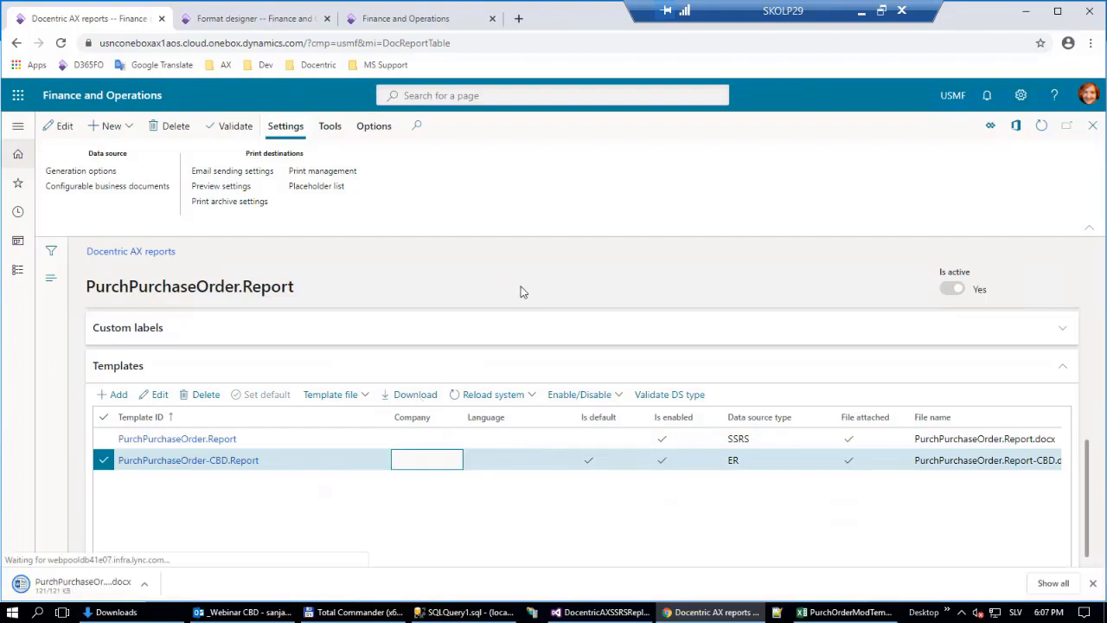
Step: Open the downloaded CBD purchase order template in Word and insert a table row below the Enterprise ID (COID) row
{"action": "left_click", "coordinate": [113, 580]}
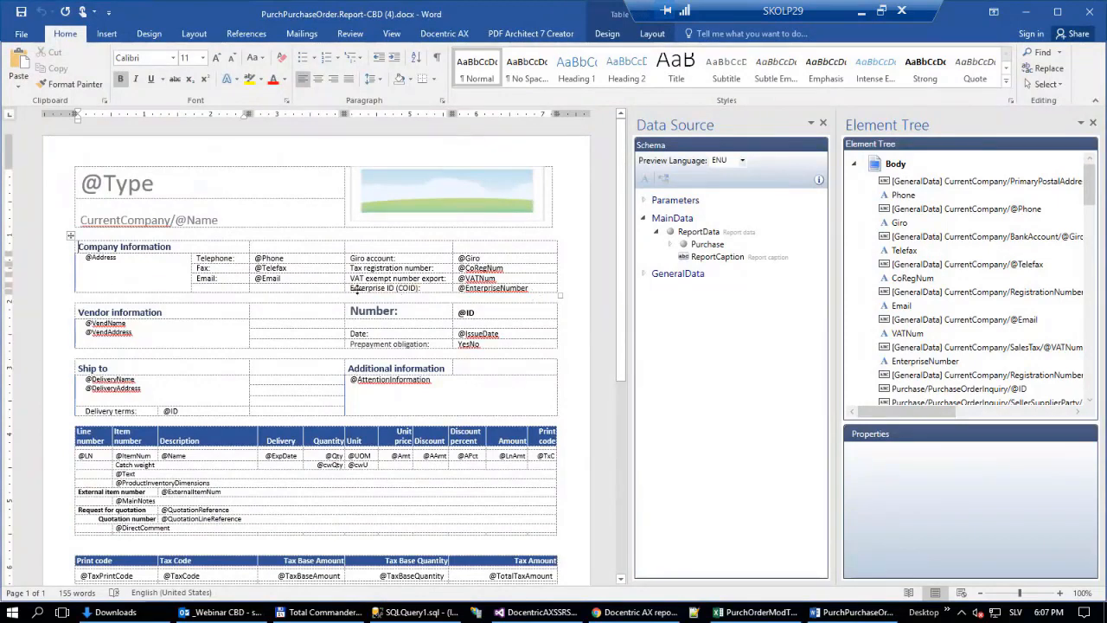
{"action": "left_click", "coordinate": [319, 287]}
{"action": "right_click", "coordinate": [321, 292]}
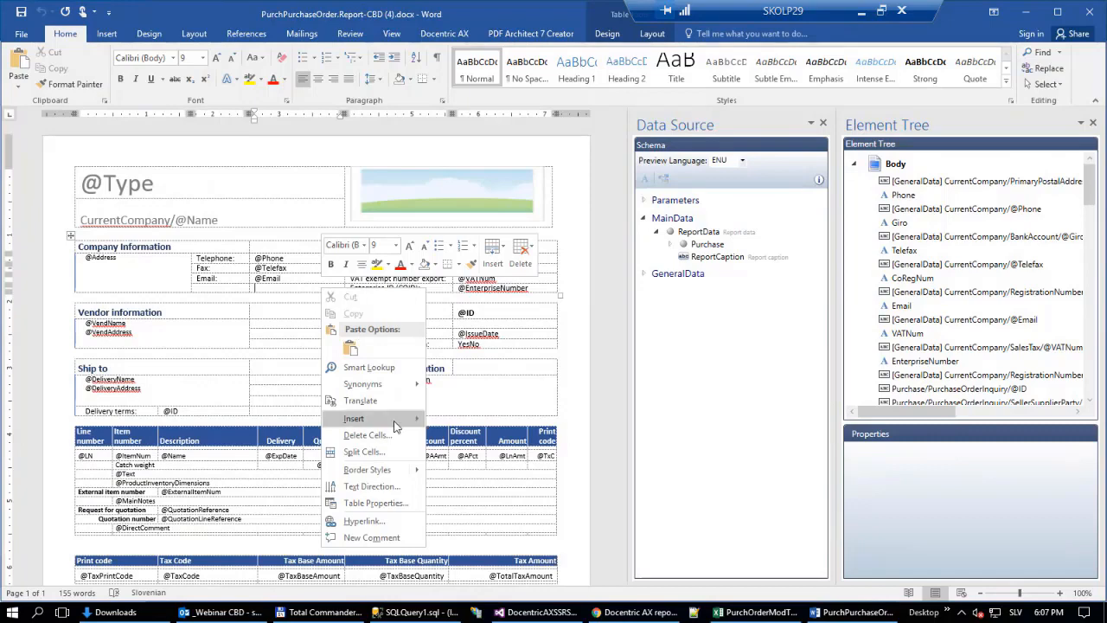
{"action": "mouse_move", "coordinate": [400, 424]}
{"action": "left_click", "coordinate": [480, 470]}
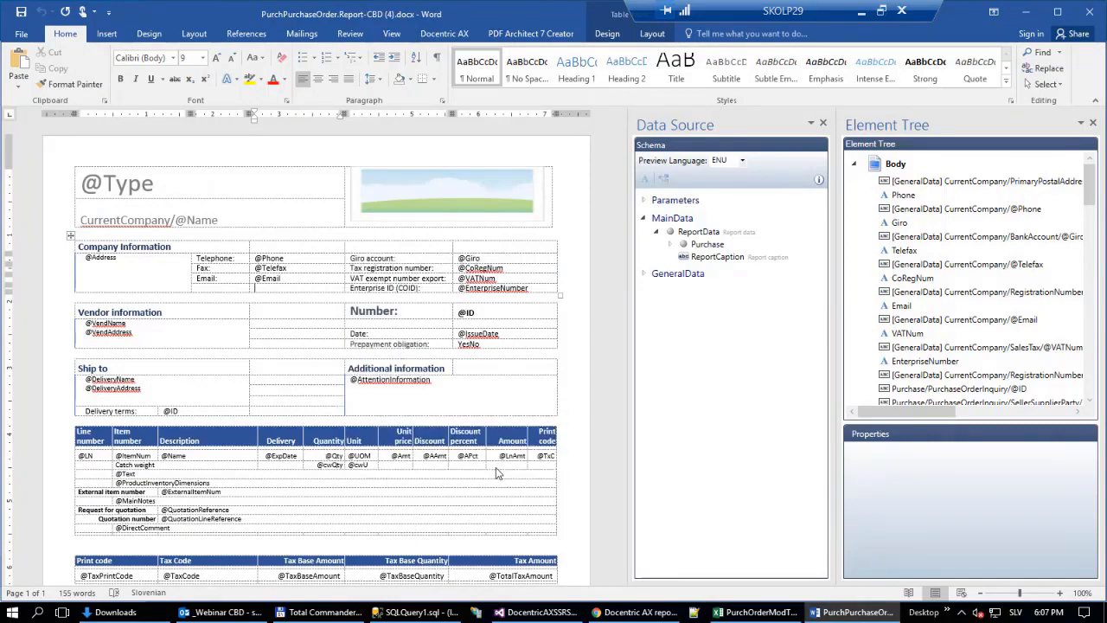
{"action": "left_click", "coordinate": [403, 301]}
{"action": "left_click", "coordinate": [443, 33]}
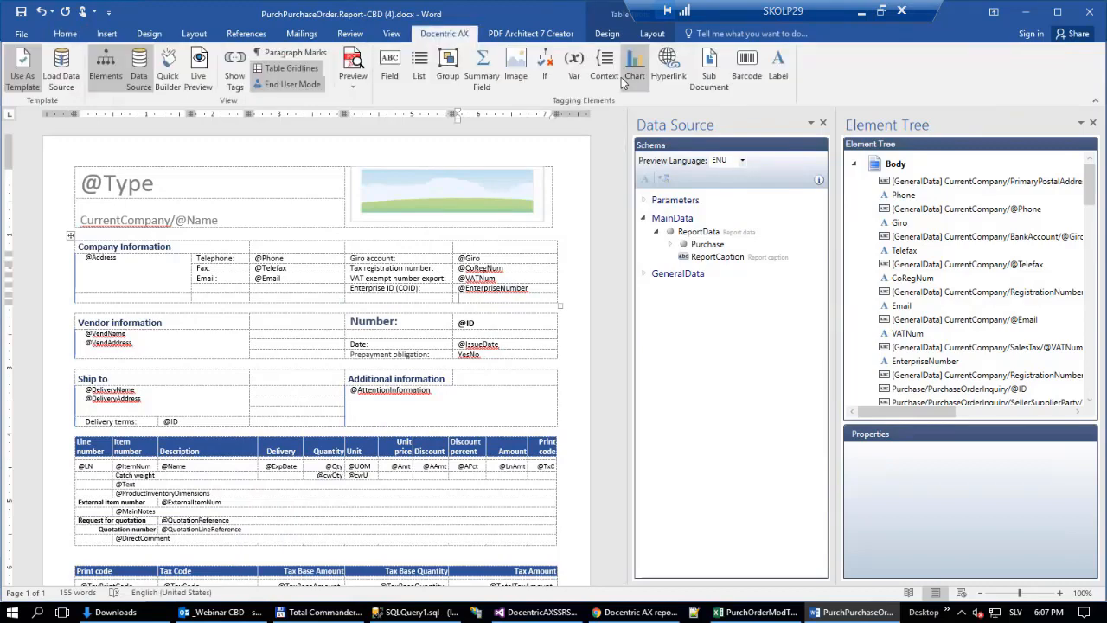
{"action": "left_click", "coordinate": [389, 66]}
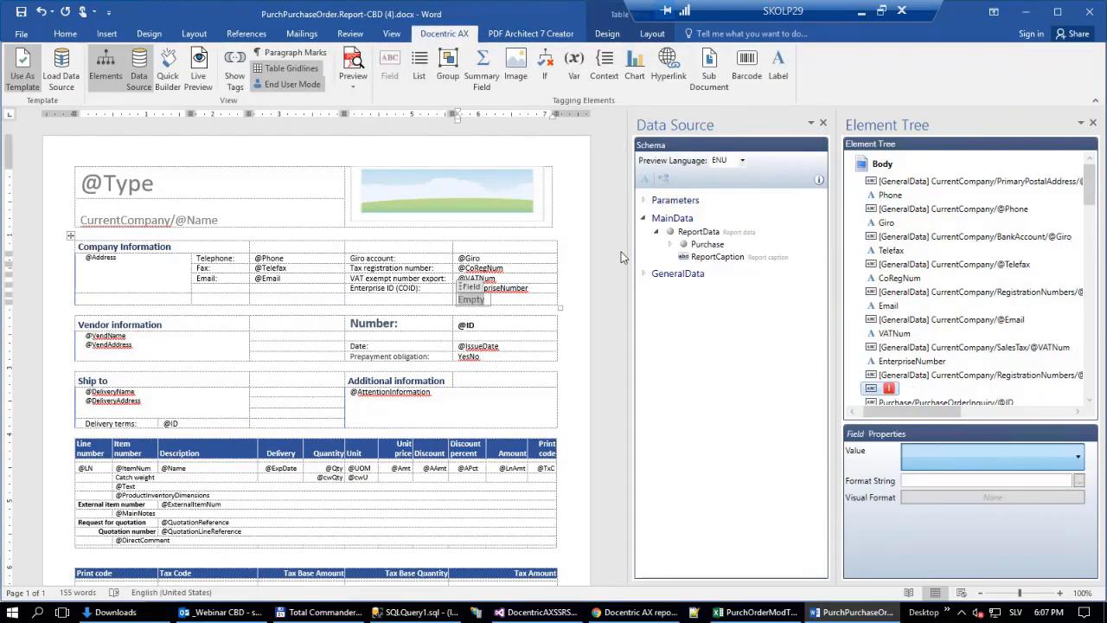
Step: Bind the new field to MainData, Purchase/PurchaseOrderInquiry/BuyerCustomerParty/Party/BankAccount/Name
{"action": "double_click", "coordinate": [869, 326]}
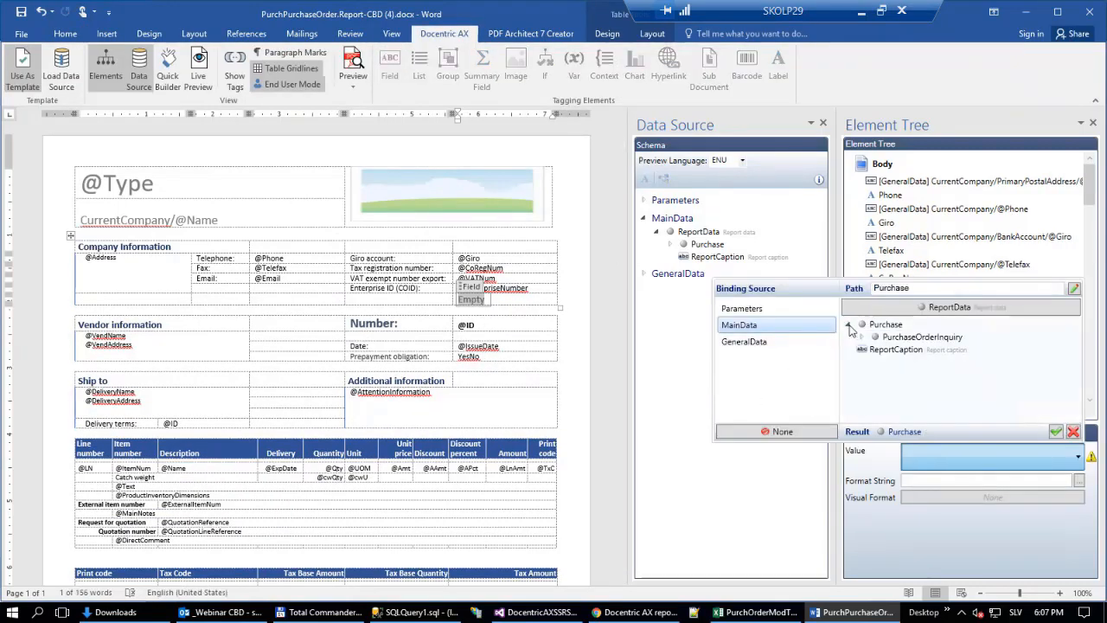
{"action": "double_click", "coordinate": [862, 338]}
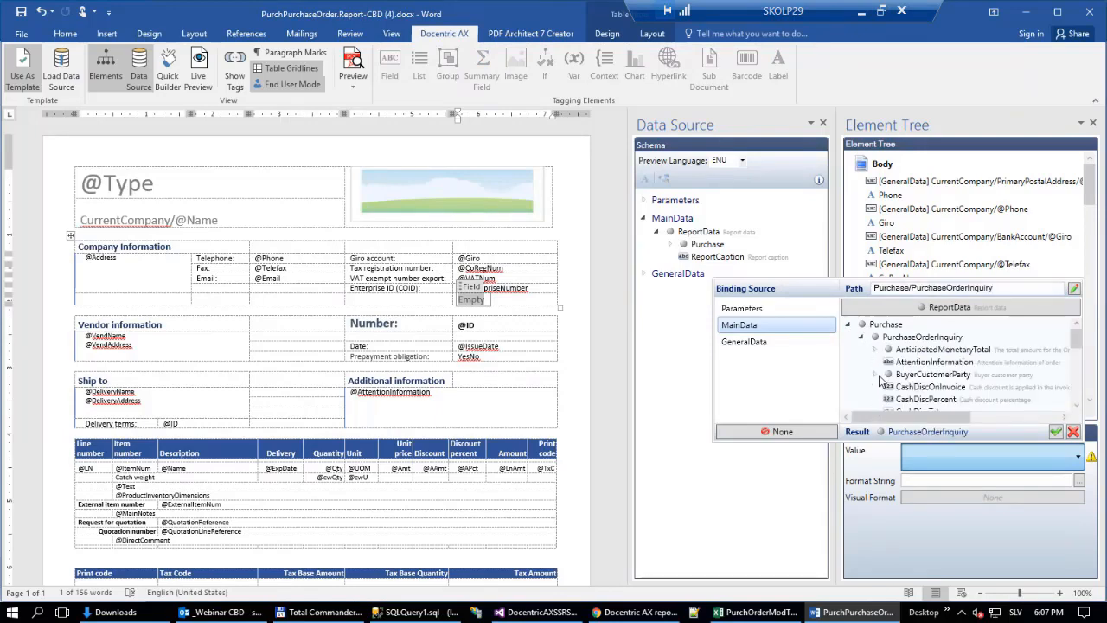
{"action": "double_click", "coordinate": [880, 378]}
{"action": "double_click", "coordinate": [904, 389]}
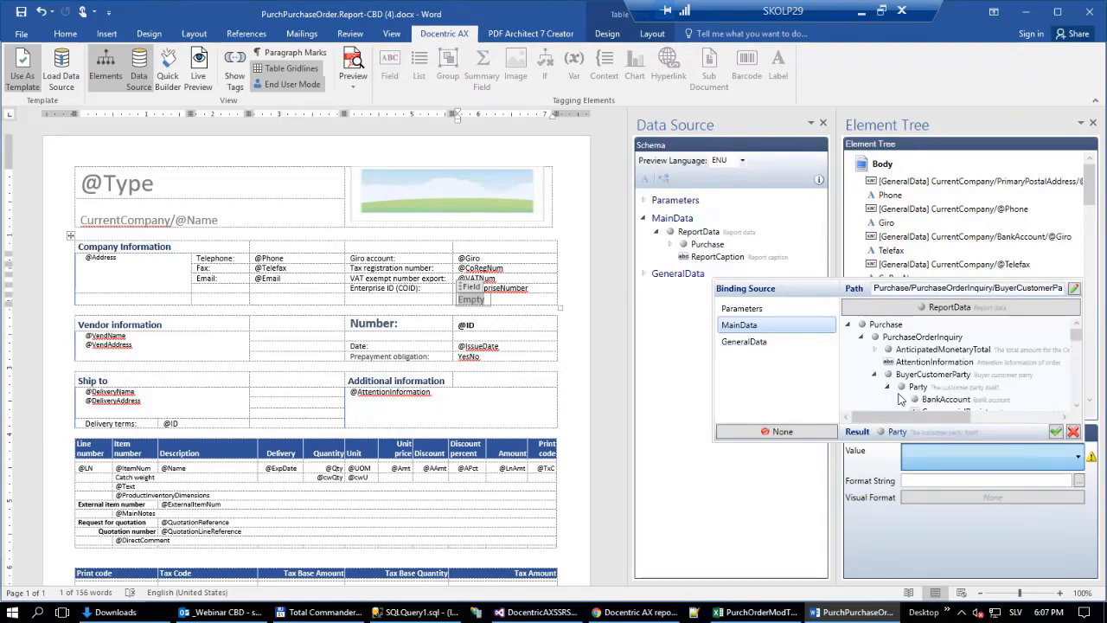
{"action": "double_click", "coordinate": [943, 399]}
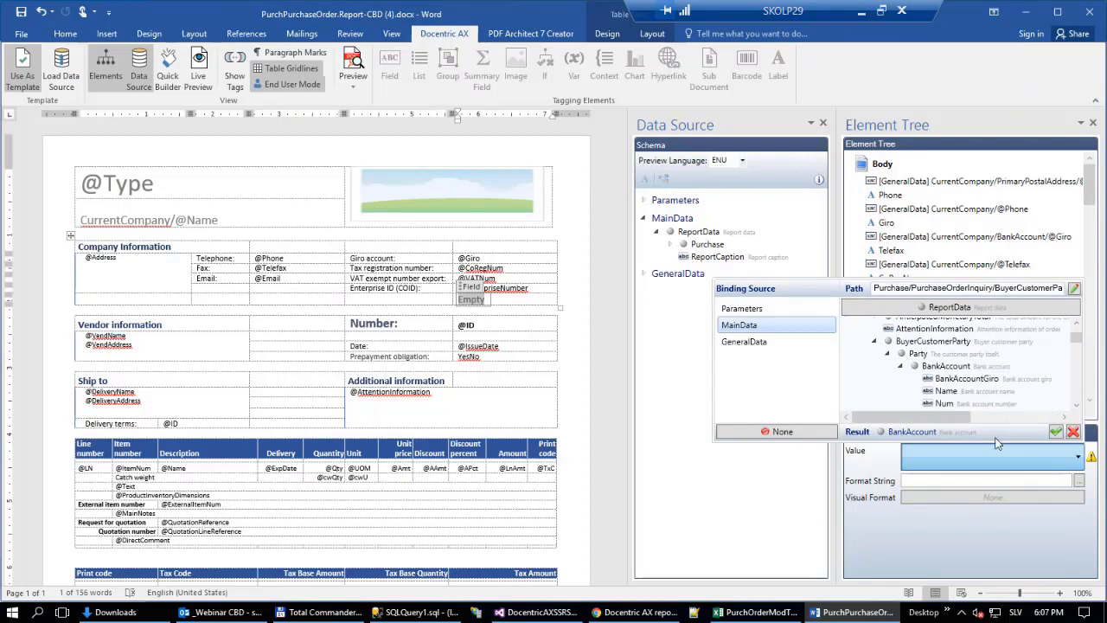
{"action": "double_click", "coordinate": [947, 390]}
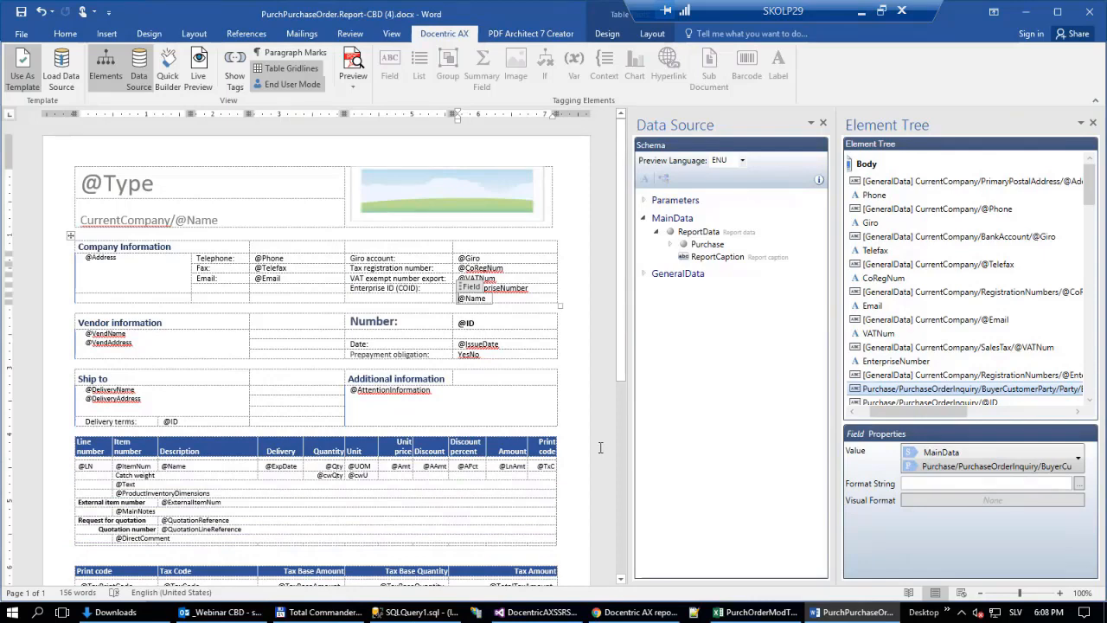
{"action": "left_click_drag", "start_coordinate": [519, 298], "coordinate": [406, 298]}
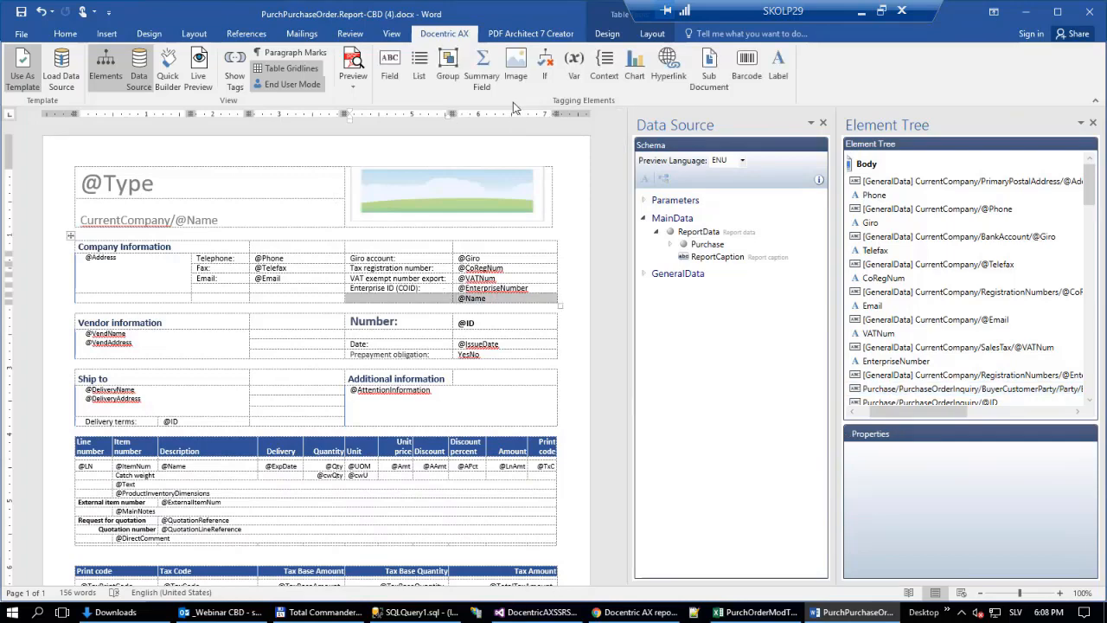
{"action": "left_click", "coordinate": [609, 32]}
{"action": "left_click", "coordinate": [889, 85]}
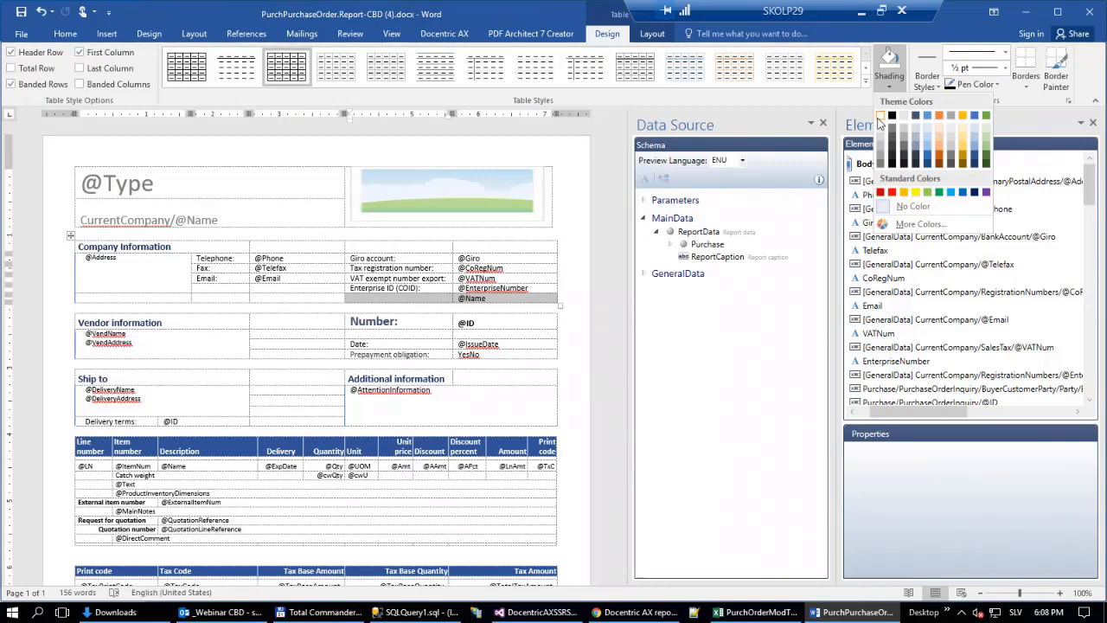
{"action": "left_click", "coordinate": [932, 130]}
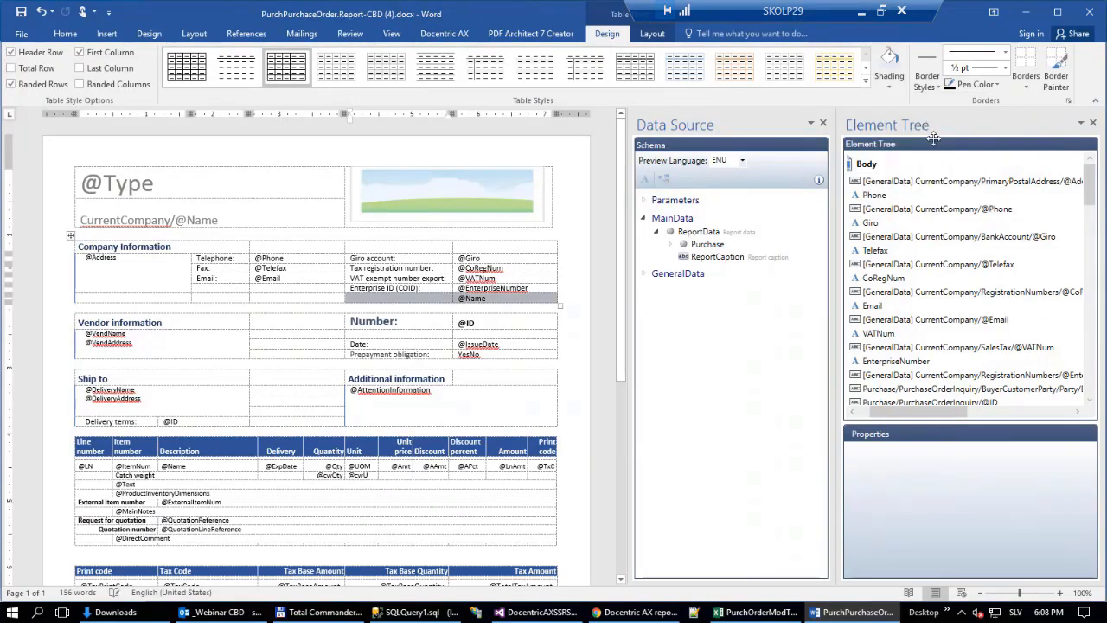
{"action": "left_click", "coordinate": [571, 307]}
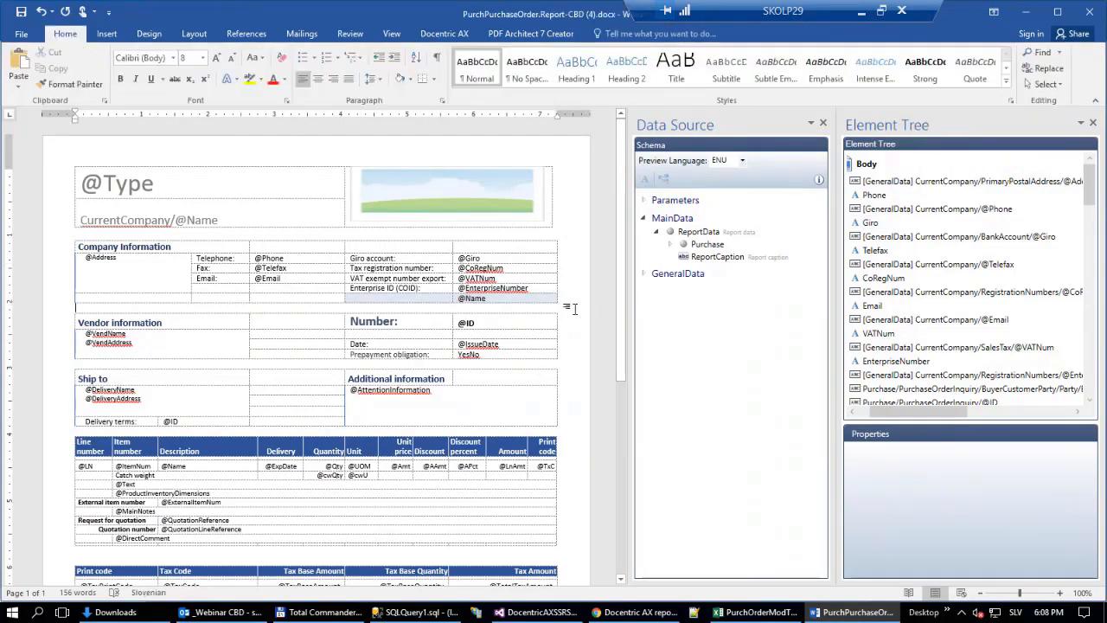
Step: Switch to Finance and Operations and upload PurchPurchaseOrder.Report-CBD (4).docx as the template file for PurchPurchaseOrder-CBD.Report
{"action": "key", "text": "alt+Tab"}
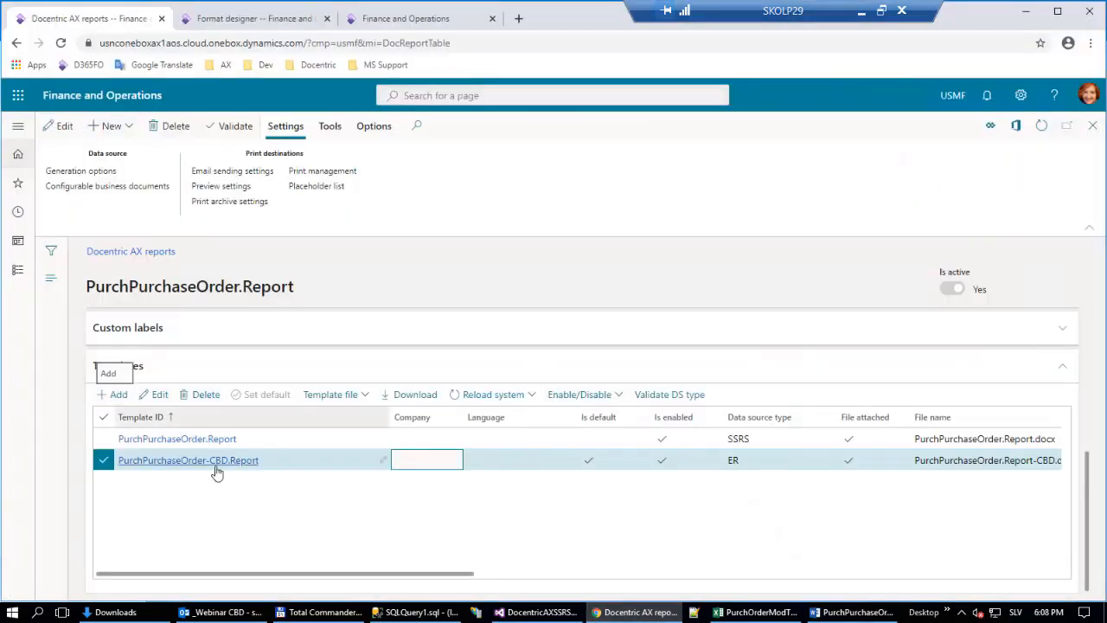
{"action": "left_click", "coordinate": [348, 395]}
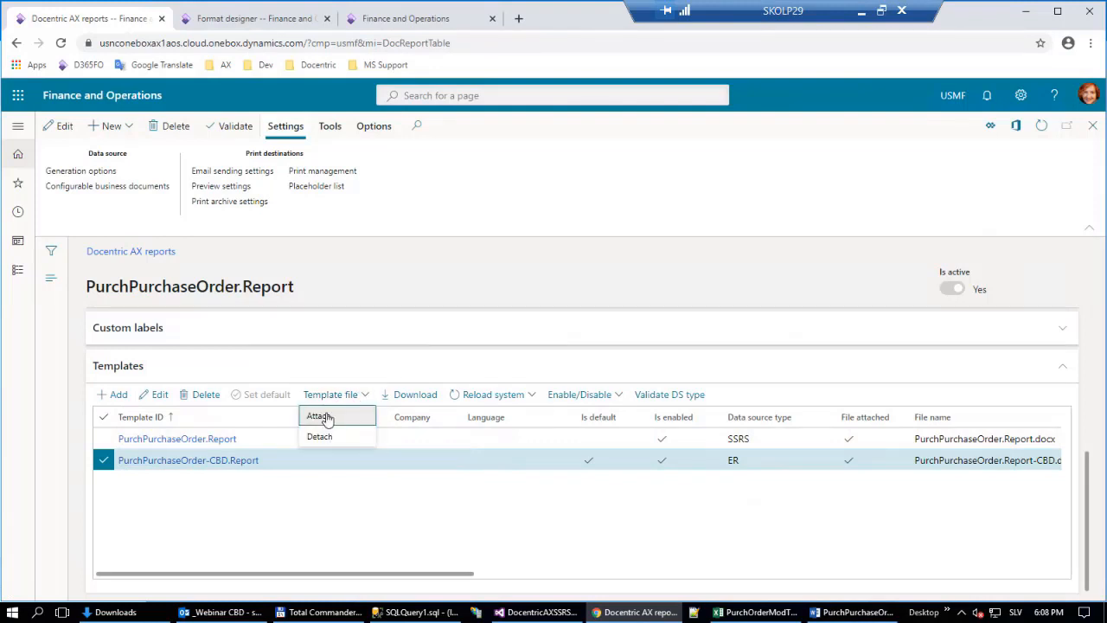
{"action": "left_click", "coordinate": [316, 436]}
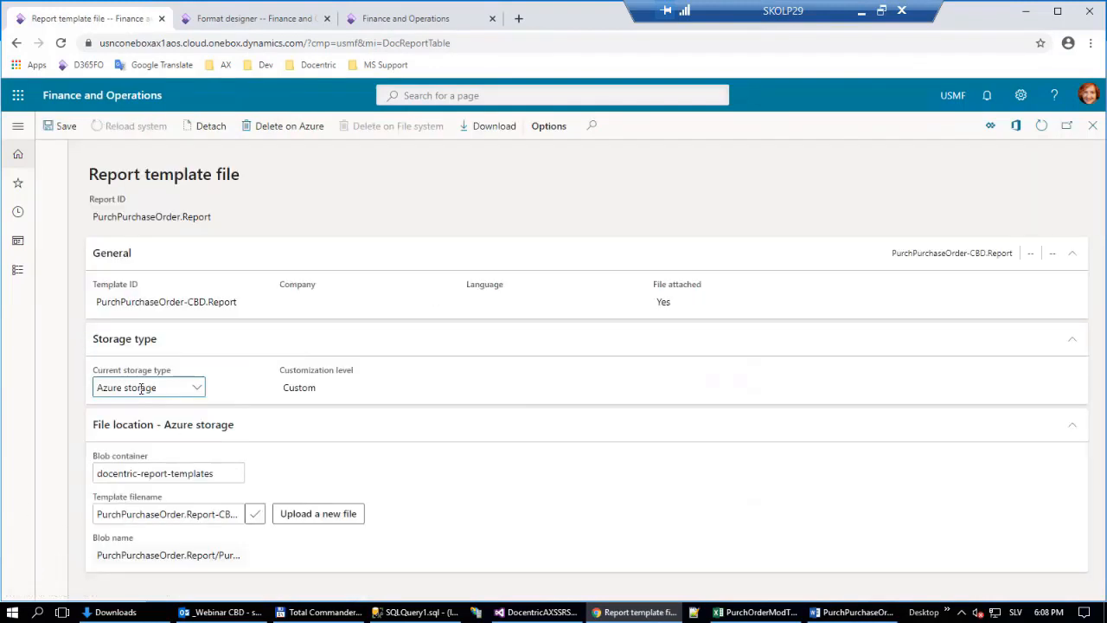
{"action": "left_click", "coordinate": [325, 517]}
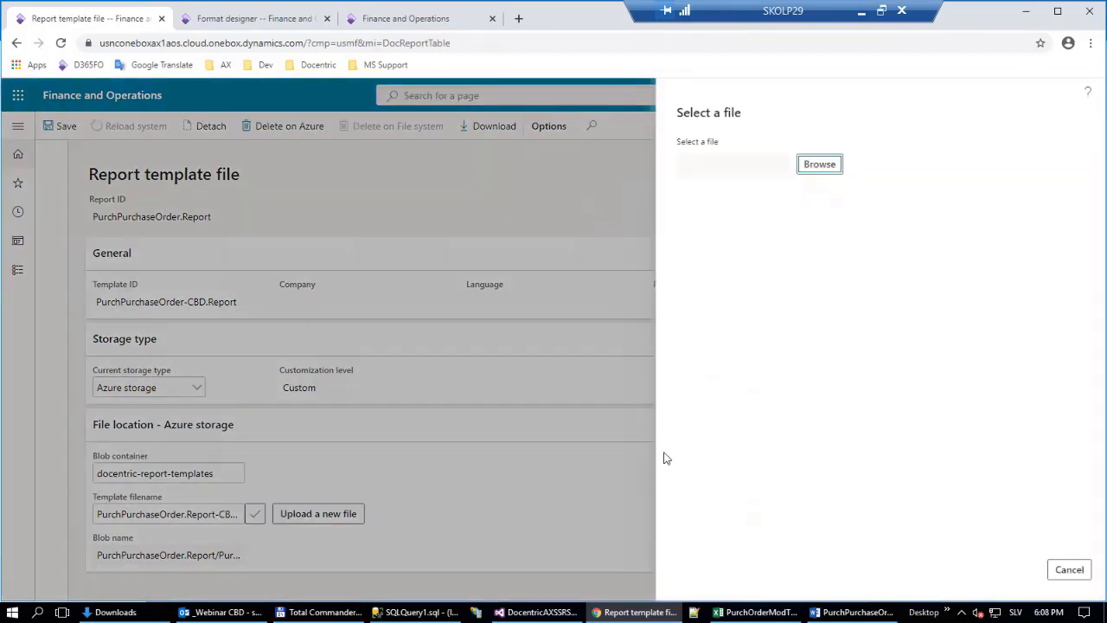
{"action": "left_click", "coordinate": [837, 172]}
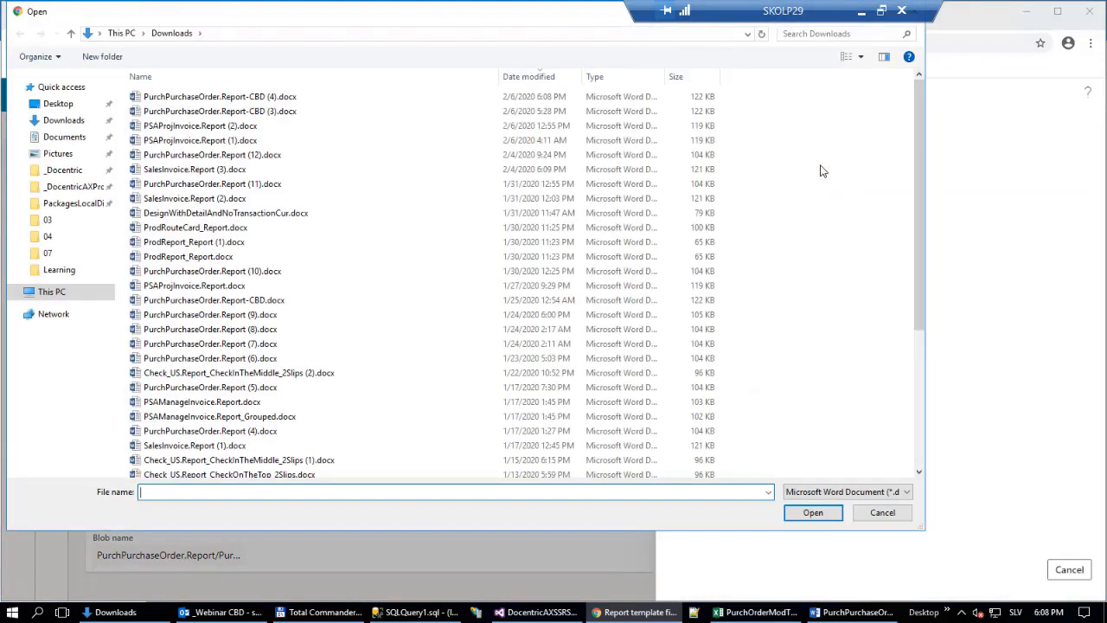
{"action": "double_click", "coordinate": [266, 98]}
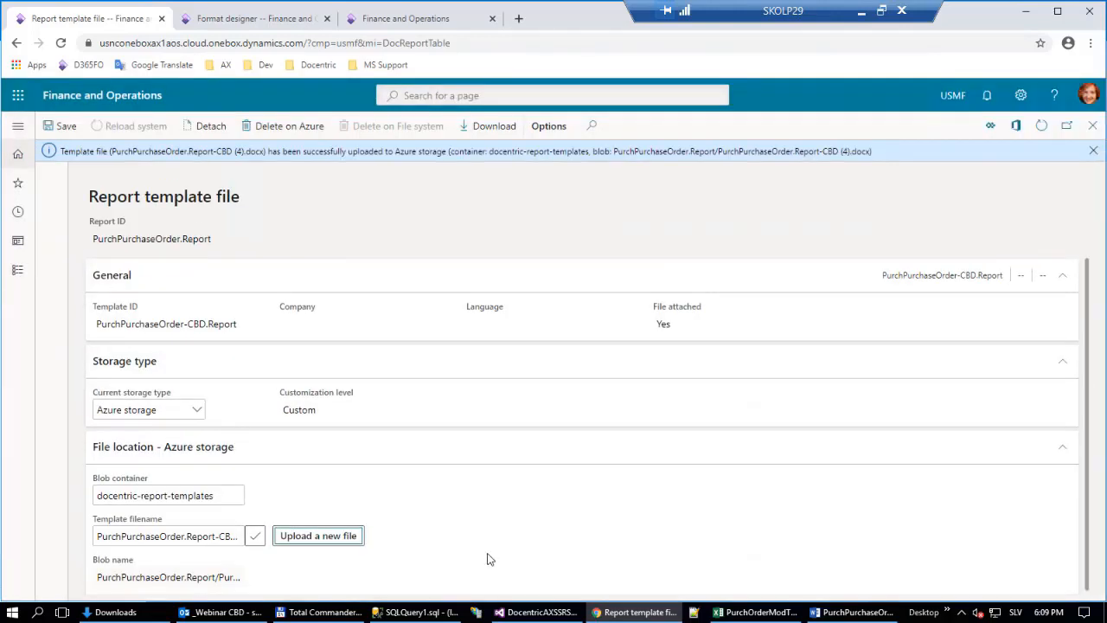
{"action": "key", "text": "Escape"}
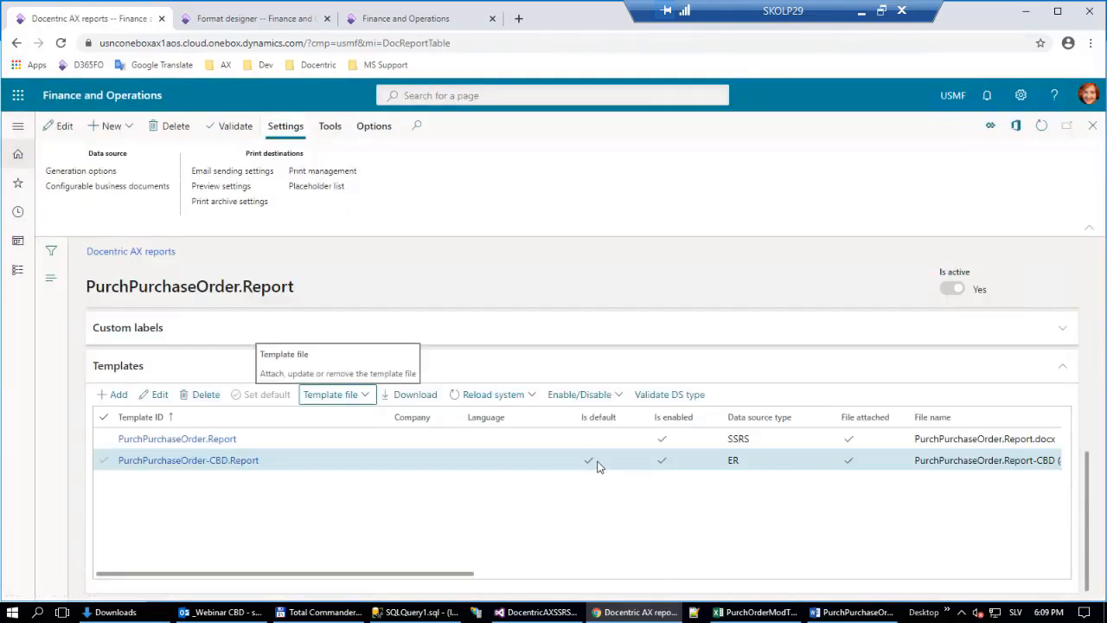
Step: Open print management and view the default Original settings for the Purchase order document
{"action": "left_click", "coordinate": [324, 172]}
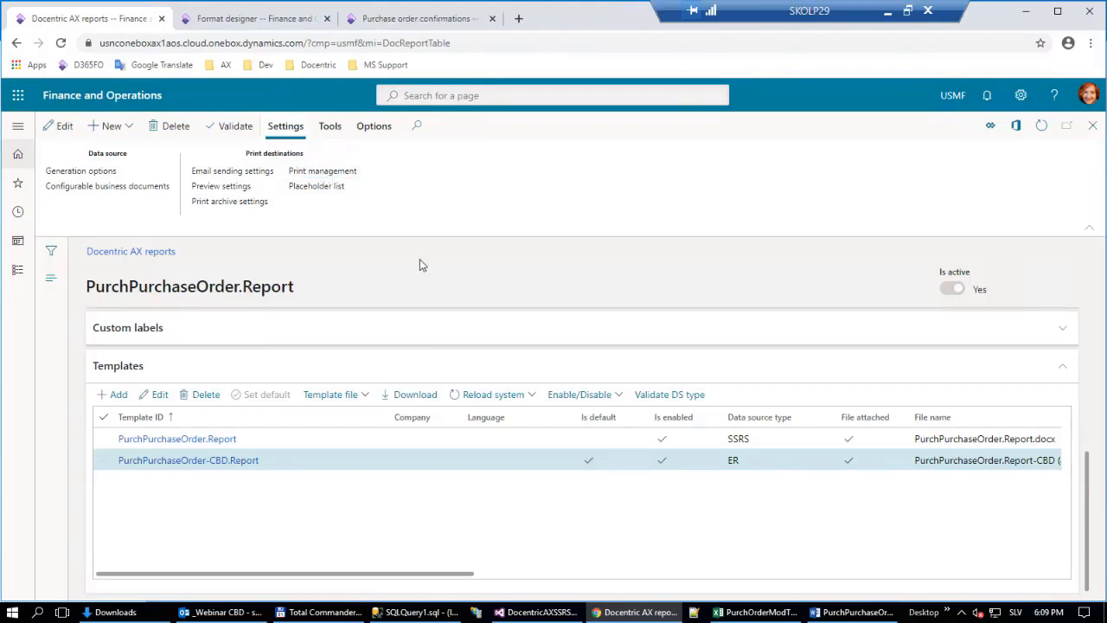
{"action": "left_click", "coordinate": [112, 280]}
{"action": "left_click", "coordinate": [183, 297]}
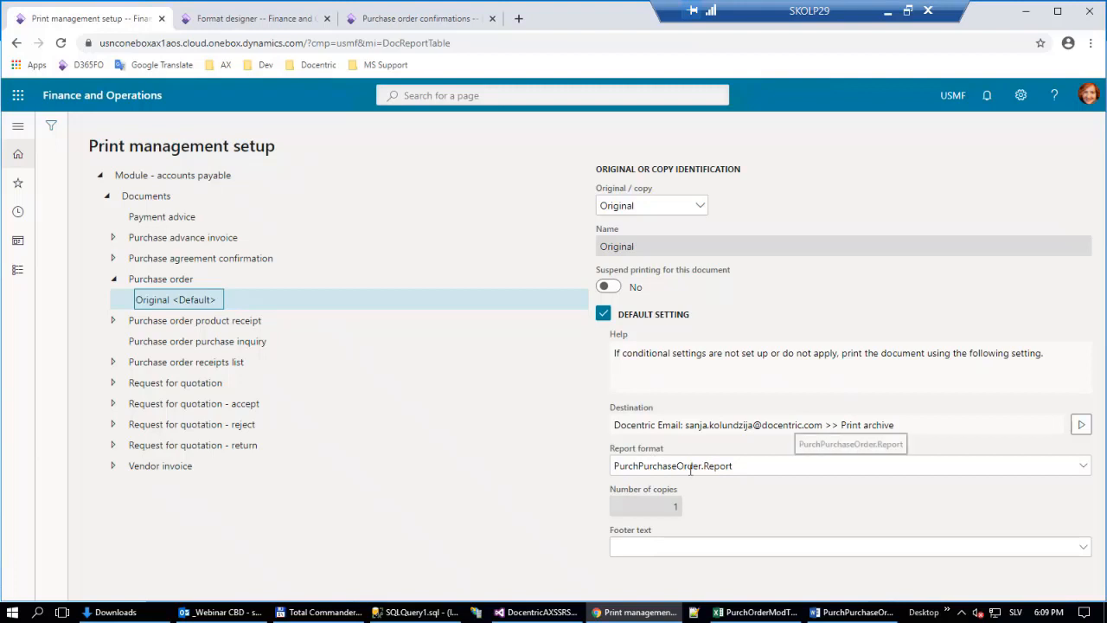
Step: Preview the original document of the first entry in the purchase order confirmations
{"action": "left_click", "coordinate": [413, 21]}
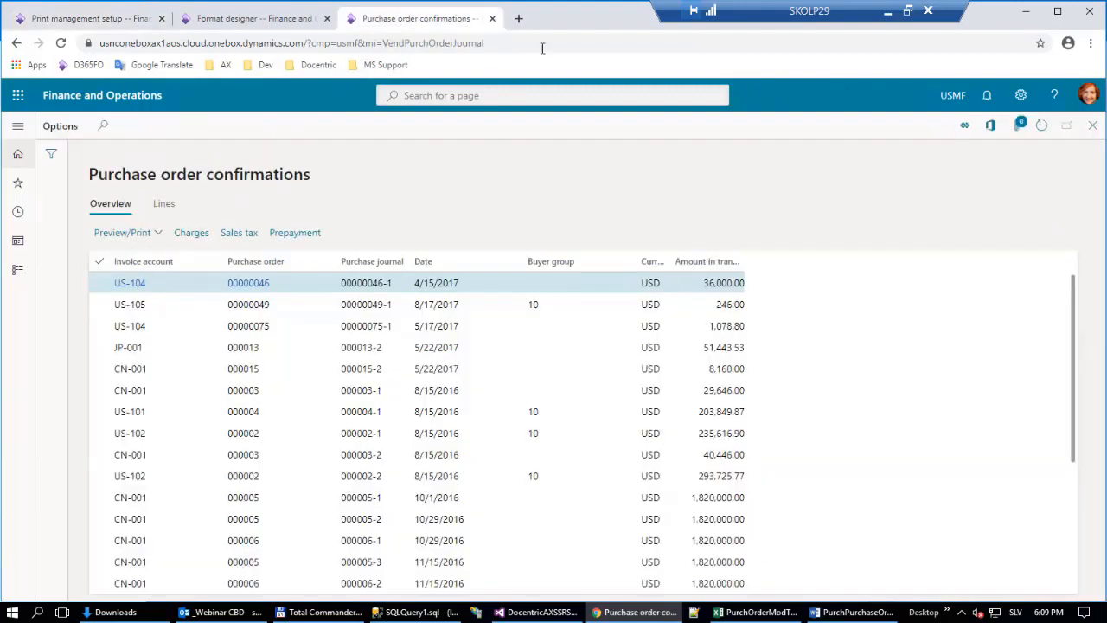
{"action": "left_click", "coordinate": [152, 234]}
{"action": "left_click", "coordinate": [135, 275]}
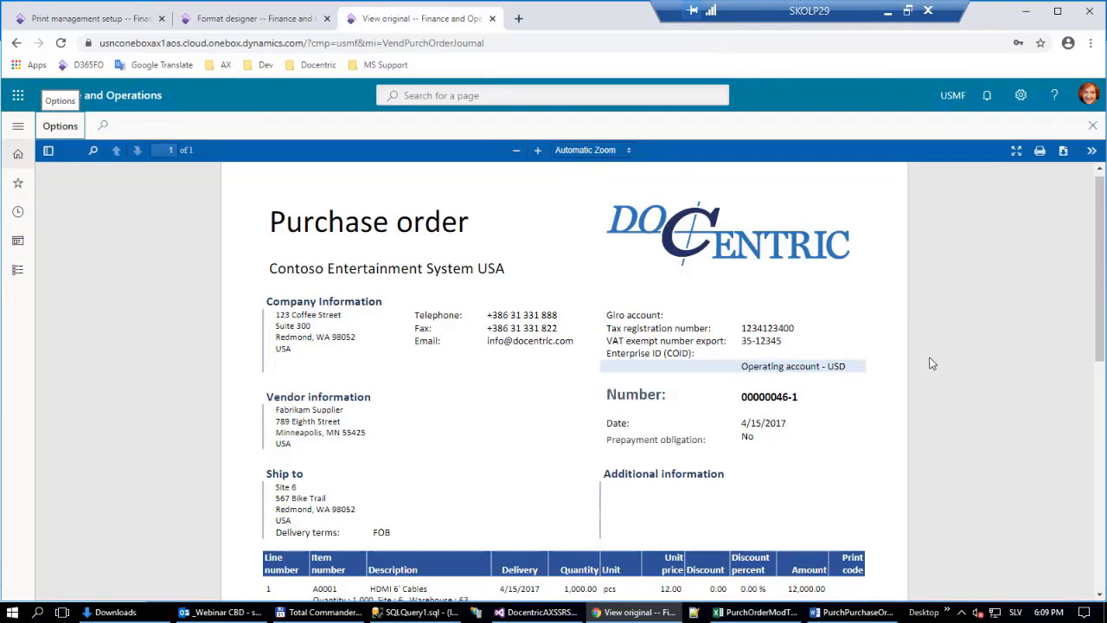
{"action": "left_click", "coordinate": [854, 613]}
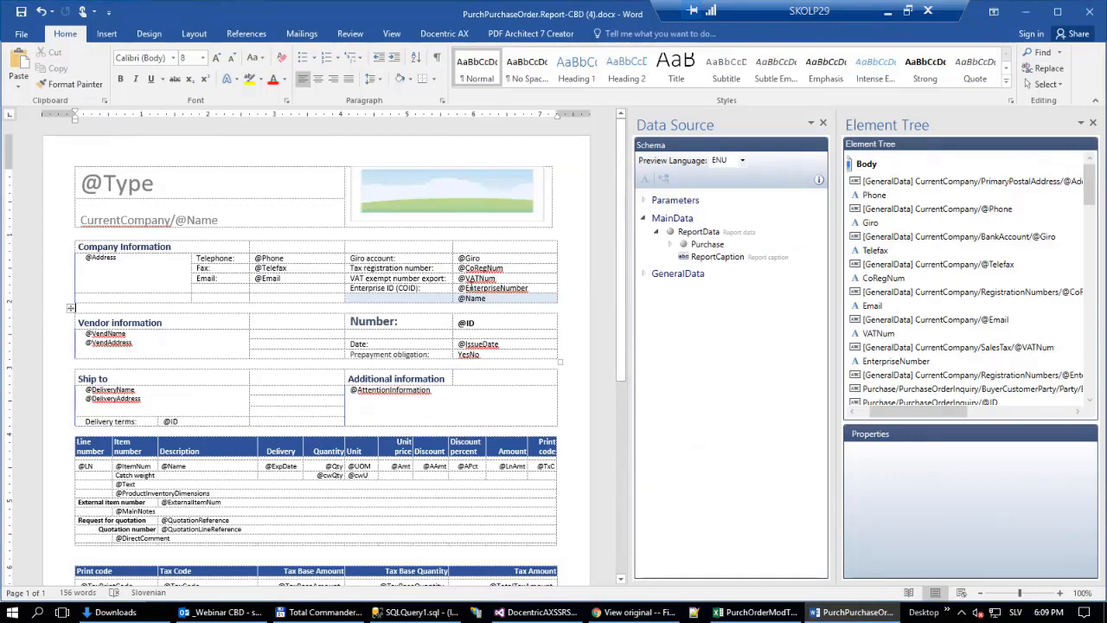
{"action": "left_click", "coordinate": [483, 304]}
{"action": "left_click", "coordinate": [474, 297]}
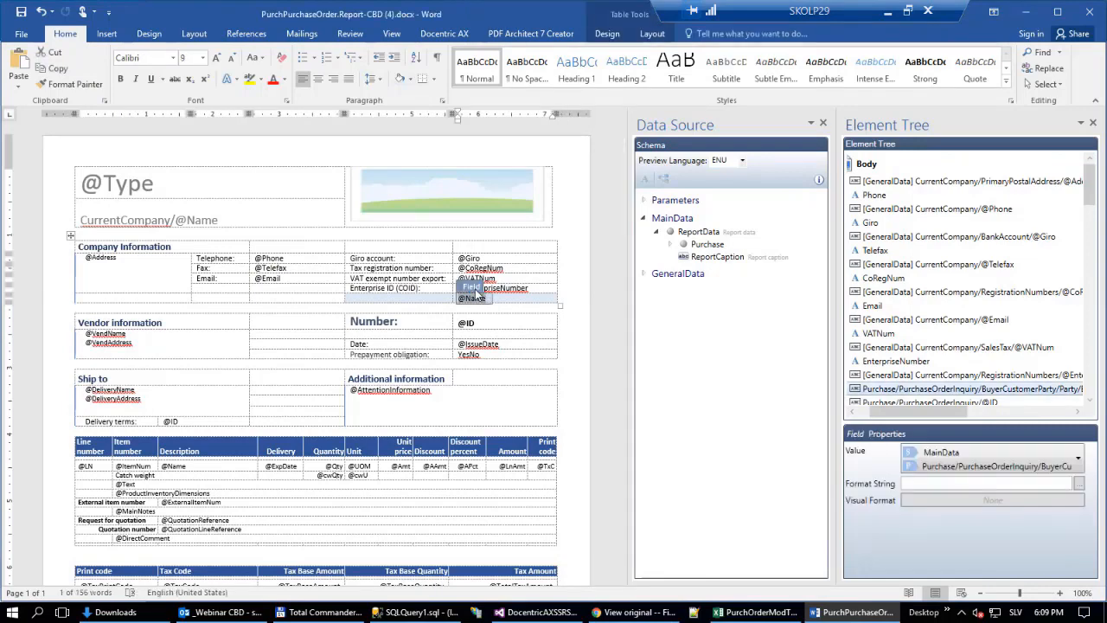
{"action": "key", "text": "Delete"}
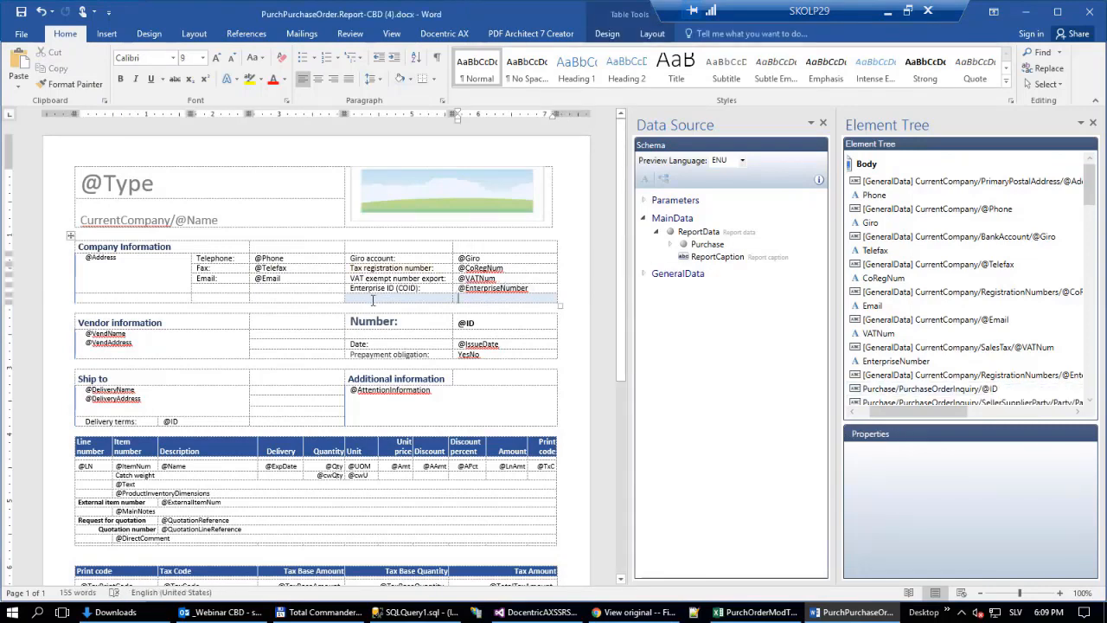
{"action": "left_click", "coordinate": [373, 299]}
{"action": "type", "text": "@Name"}
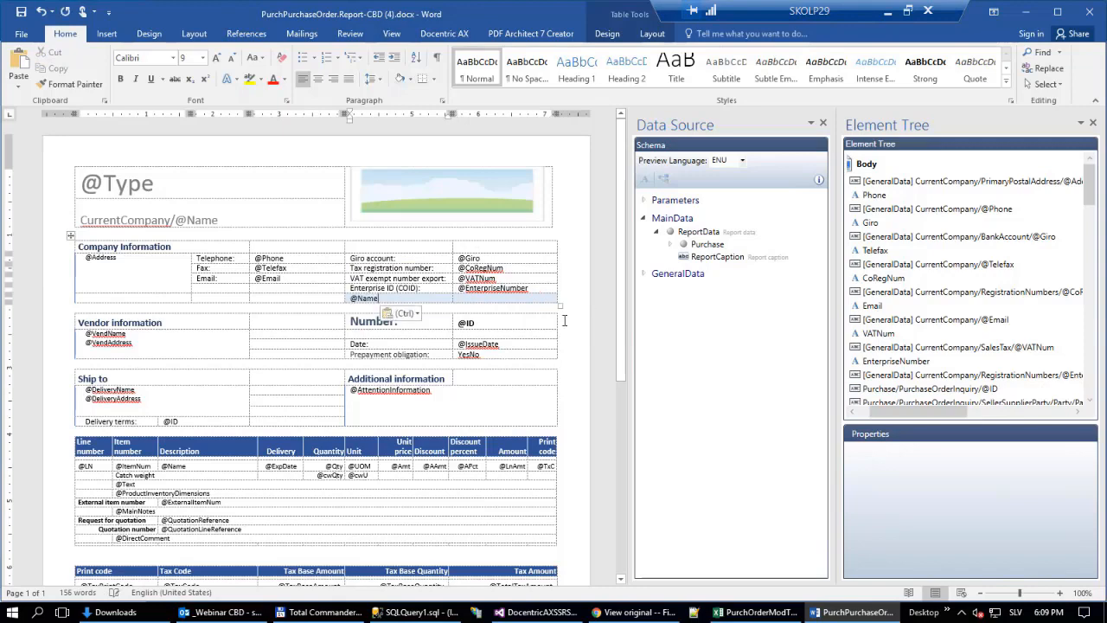
{"action": "left_click", "coordinate": [172, 298]}
{"action": "type", "text": "@Name"}
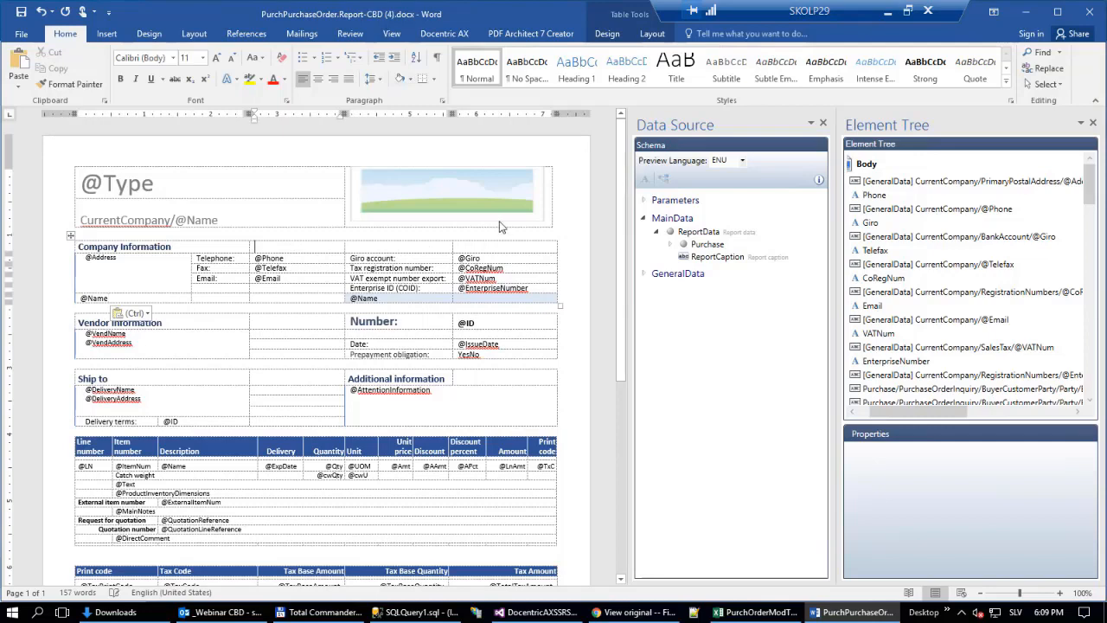
{"action": "left_click", "coordinate": [293, 246]}
{"action": "type", "text": "@Name"}
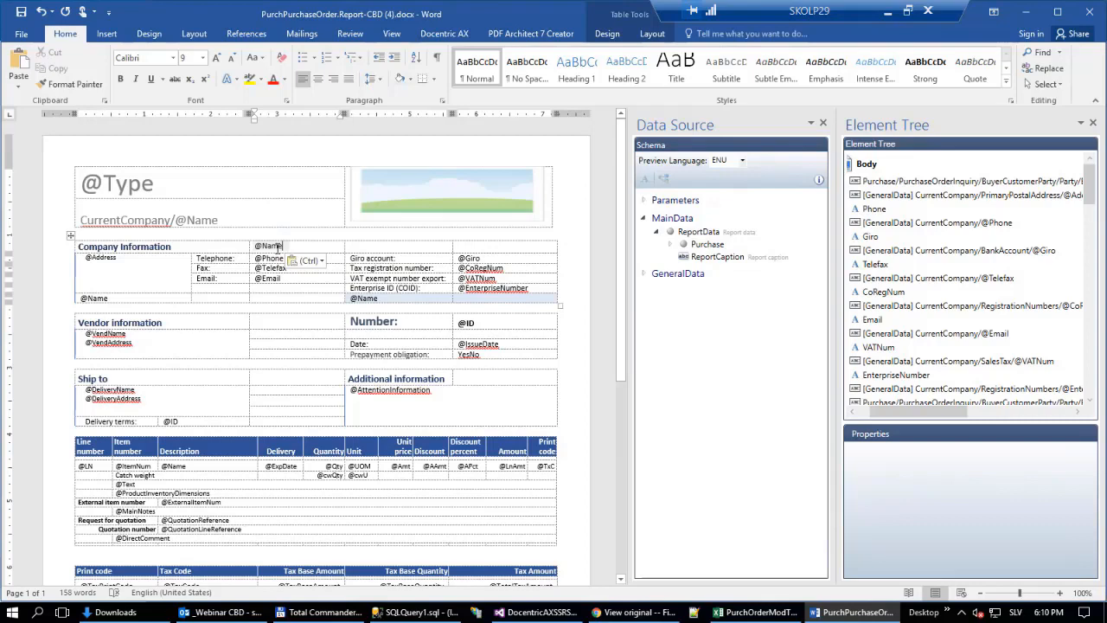
{"action": "left_click", "coordinate": [278, 247]}
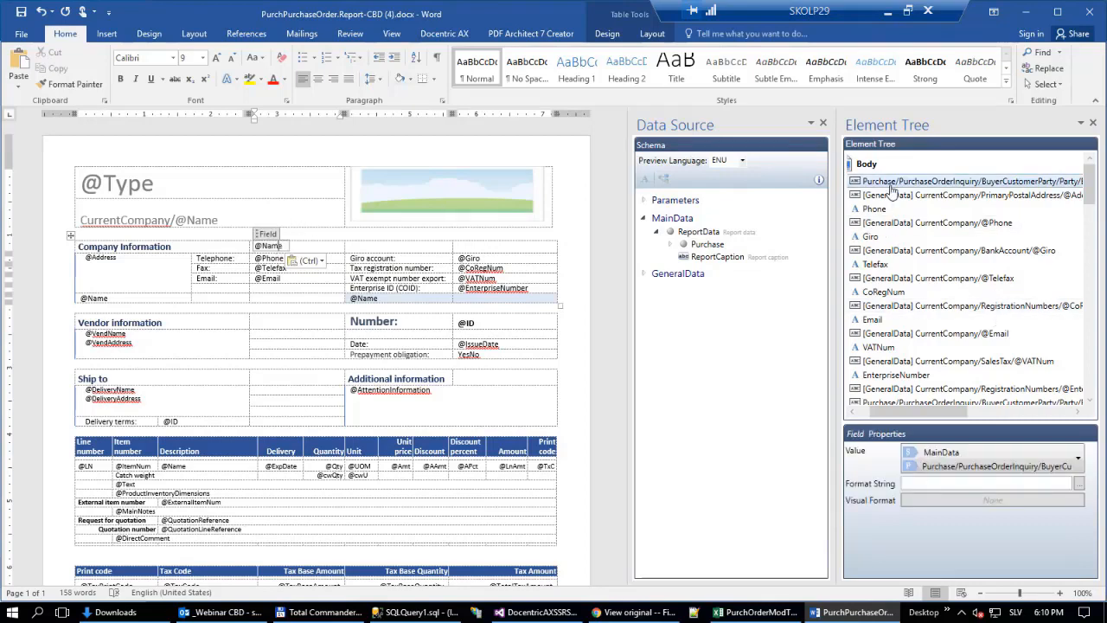
{"action": "left_click", "coordinate": [270, 235]}
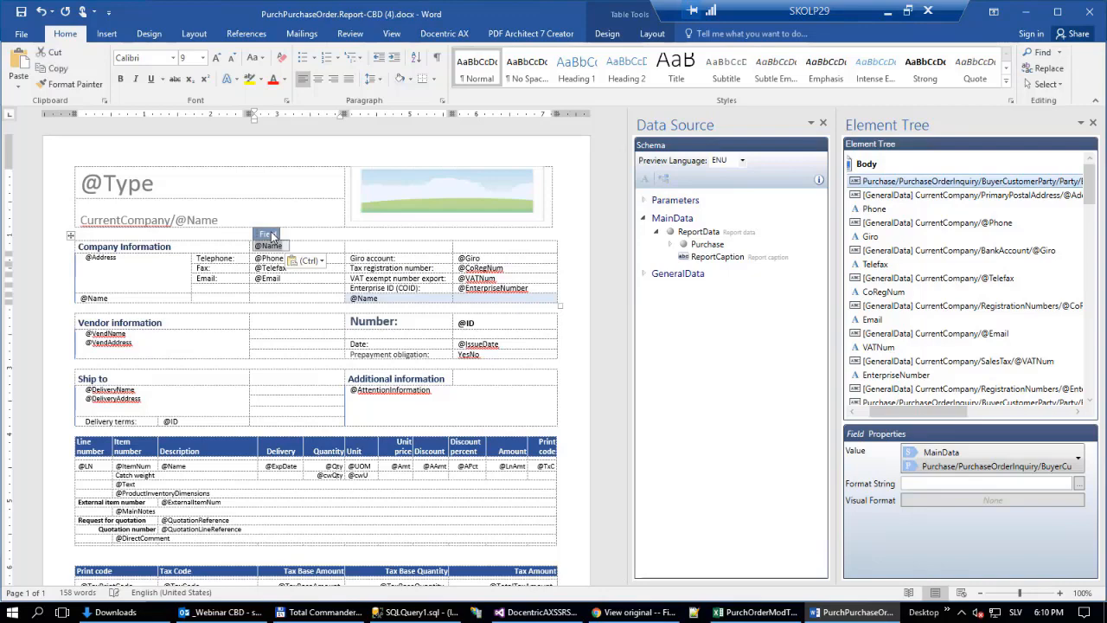
{"action": "key", "text": "Delete"}
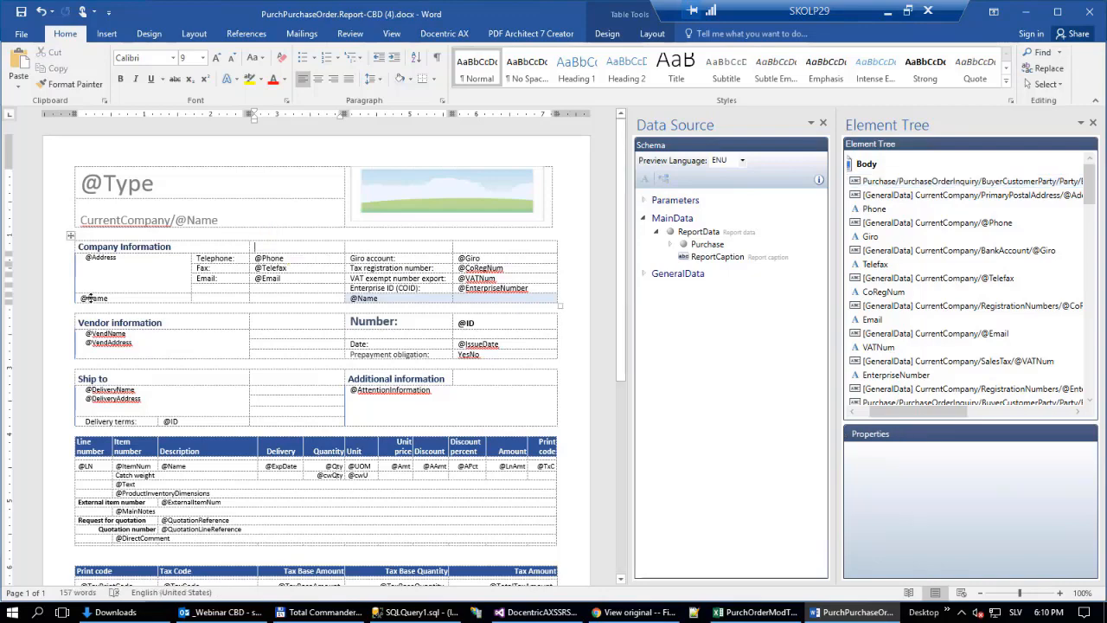
{"action": "left_click", "coordinate": [89, 297]}
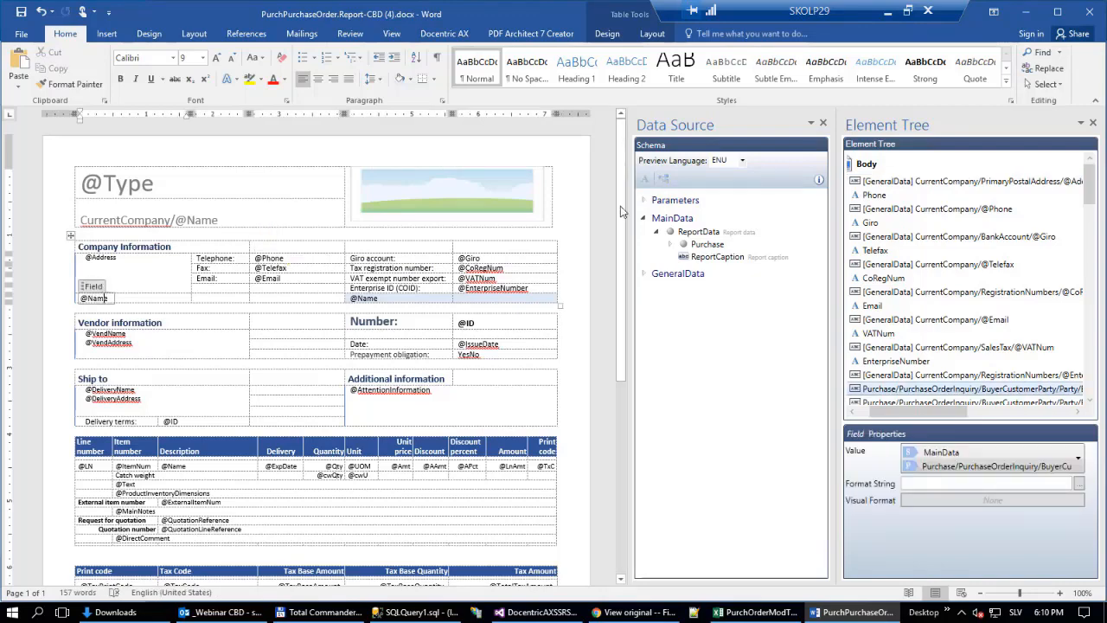
{"action": "scroll", "coordinate": [963, 308], "scroll_direction": "down", "scroll_amount": 2}
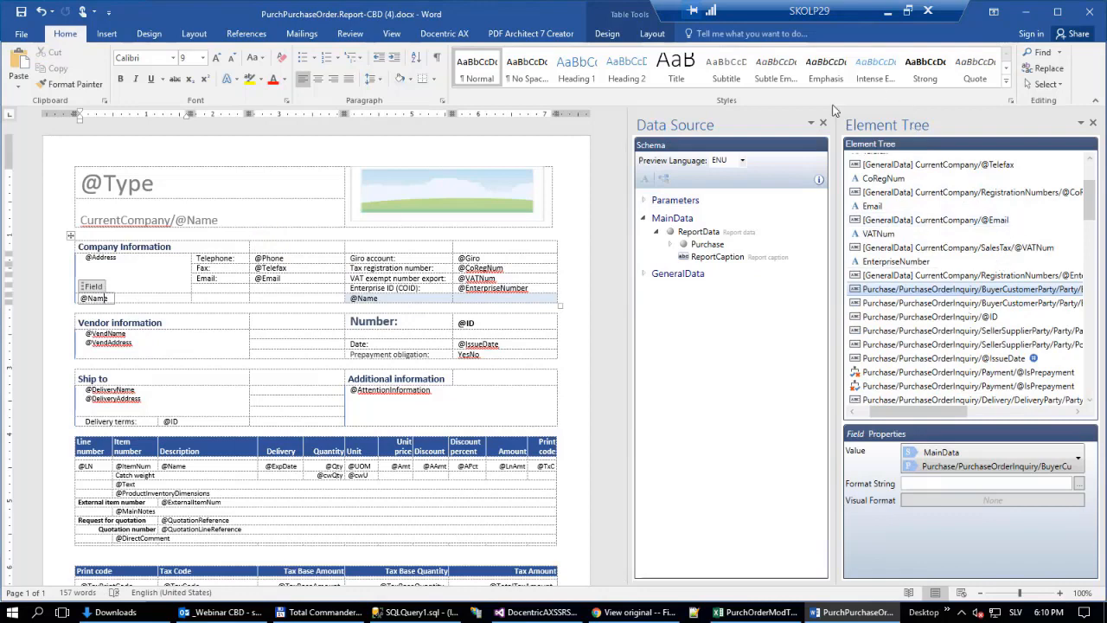
{"action": "right_click", "coordinate": [936, 294]}
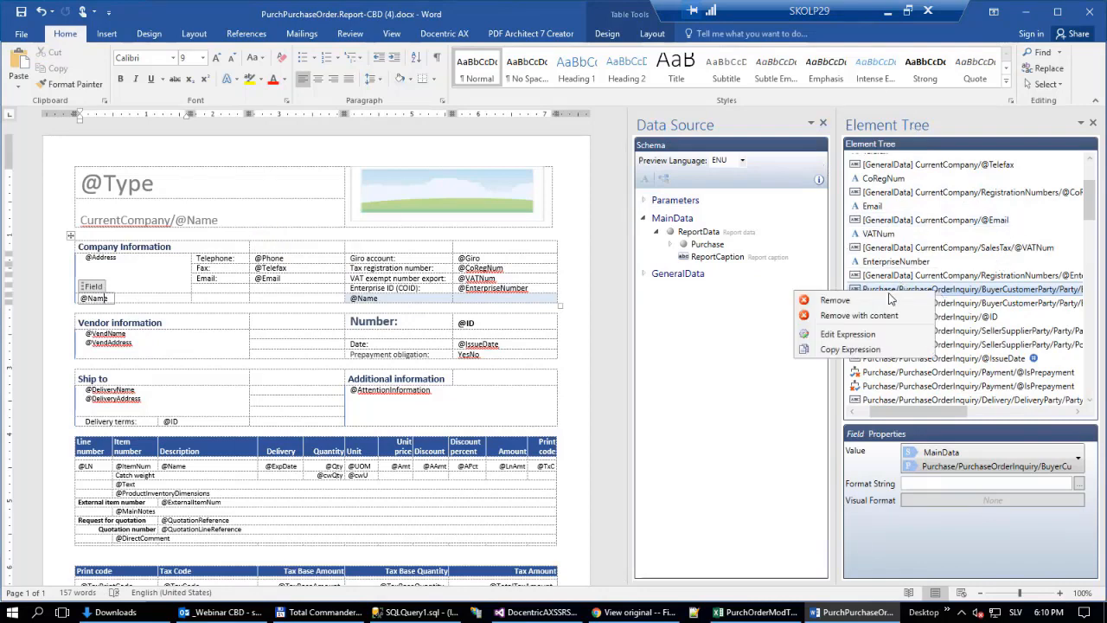
{"action": "left_click", "coordinate": [895, 315]}
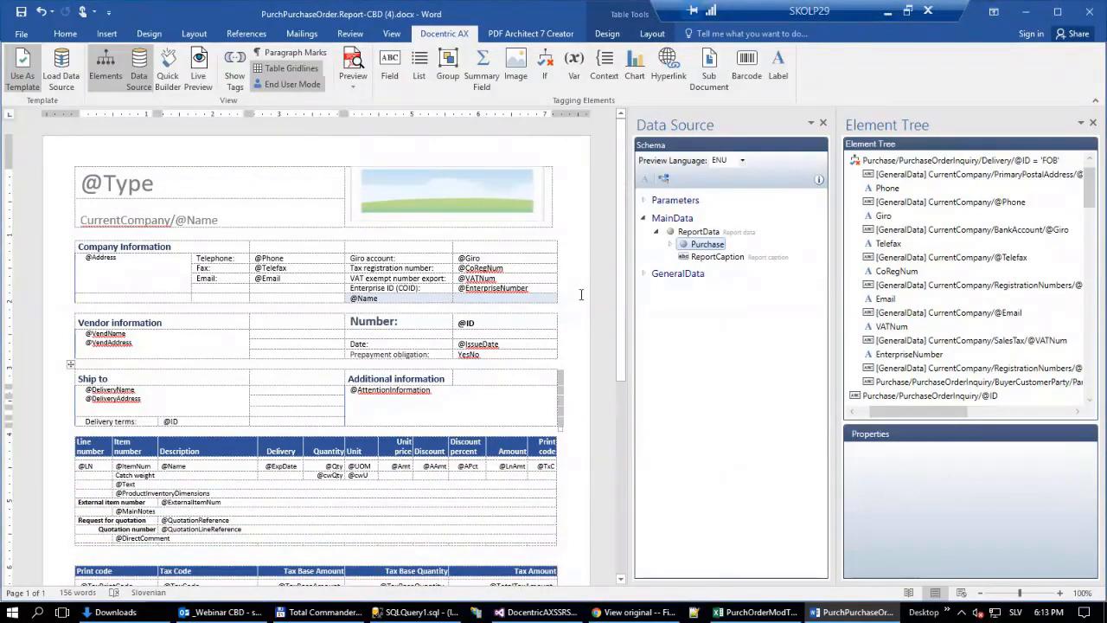
{"action": "left_click", "coordinate": [363, 299]}
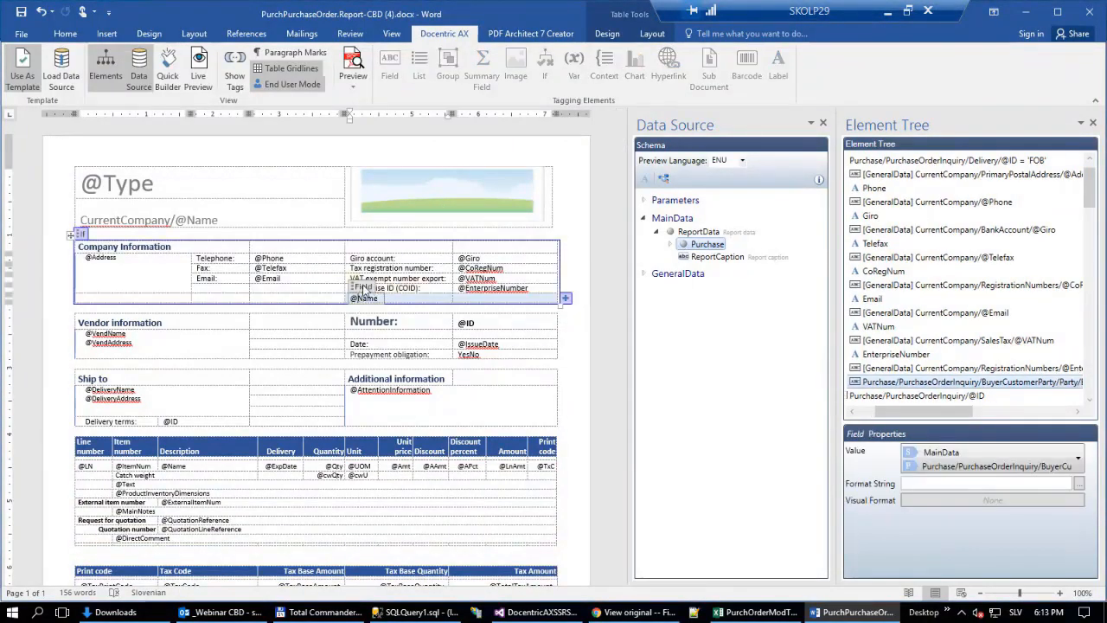
{"action": "key", "text": "Delete"}
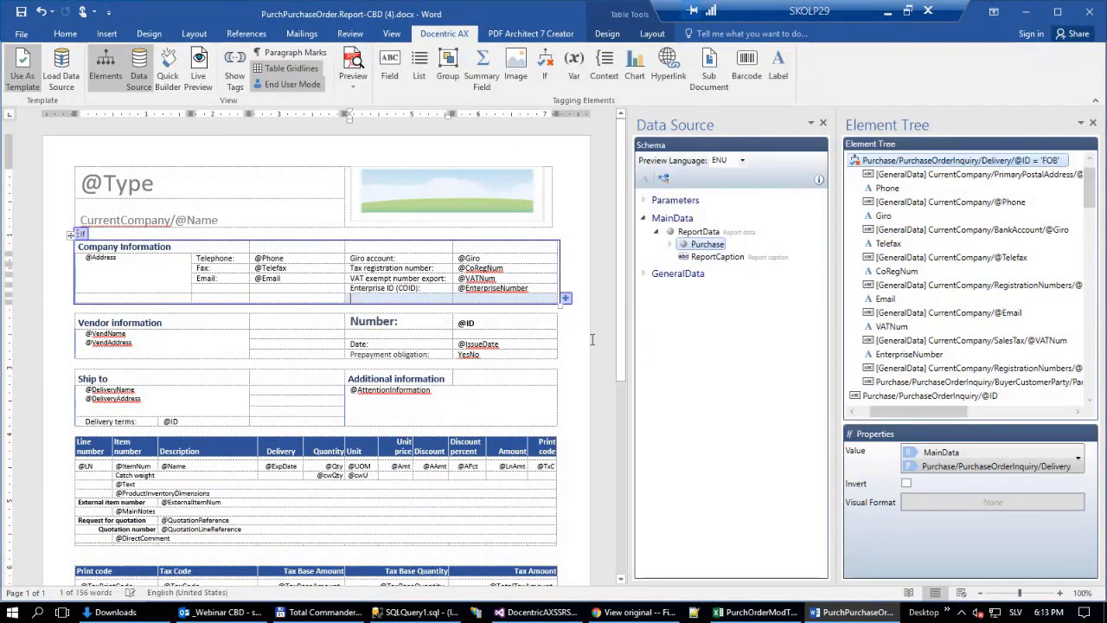
{"action": "scroll", "coordinate": [568, 366], "scroll_direction": "down", "scroll_amount": 1}
{"action": "scroll", "coordinate": [571, 363], "scroll_direction": "down", "scroll_amount": 5}
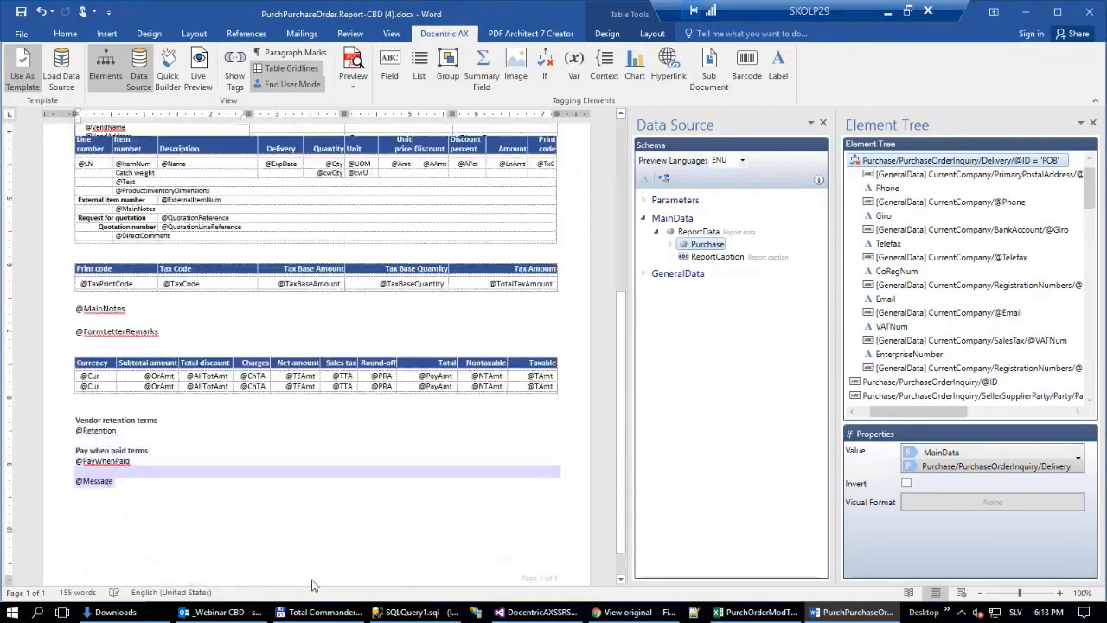
{"action": "double_click", "coordinate": [519, 543]}
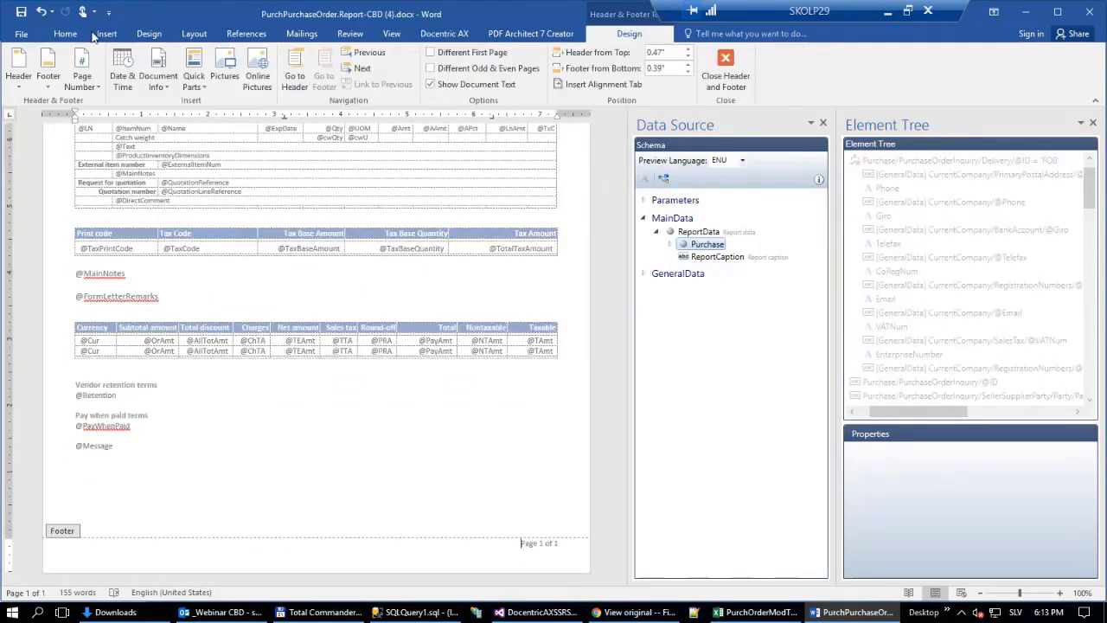
{"action": "left_click", "coordinate": [107, 33]}
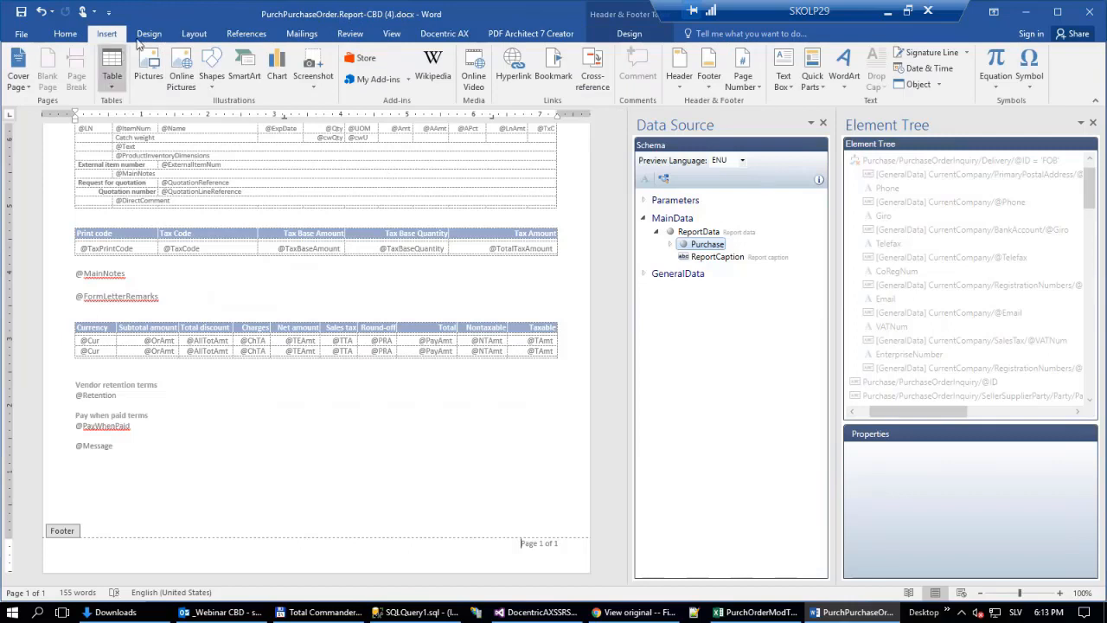
{"action": "left_click", "coordinate": [113, 78]}
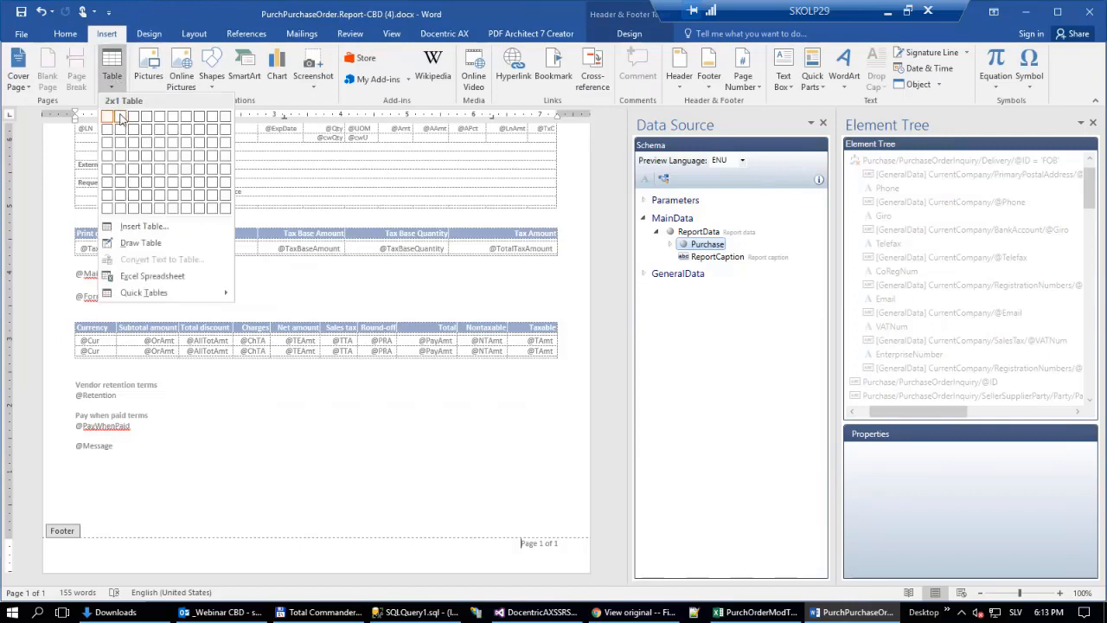
{"action": "left_click", "coordinate": [109, 117]}
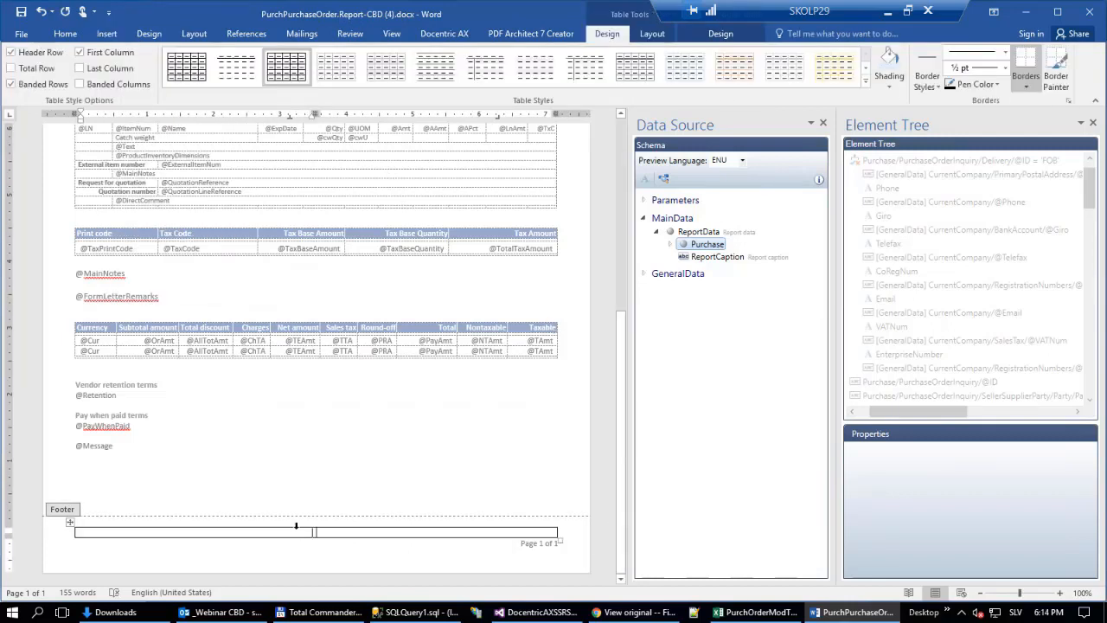
{"action": "key", "text": "ctrl+v"}
{"action": "left_click", "coordinate": [387, 538]}
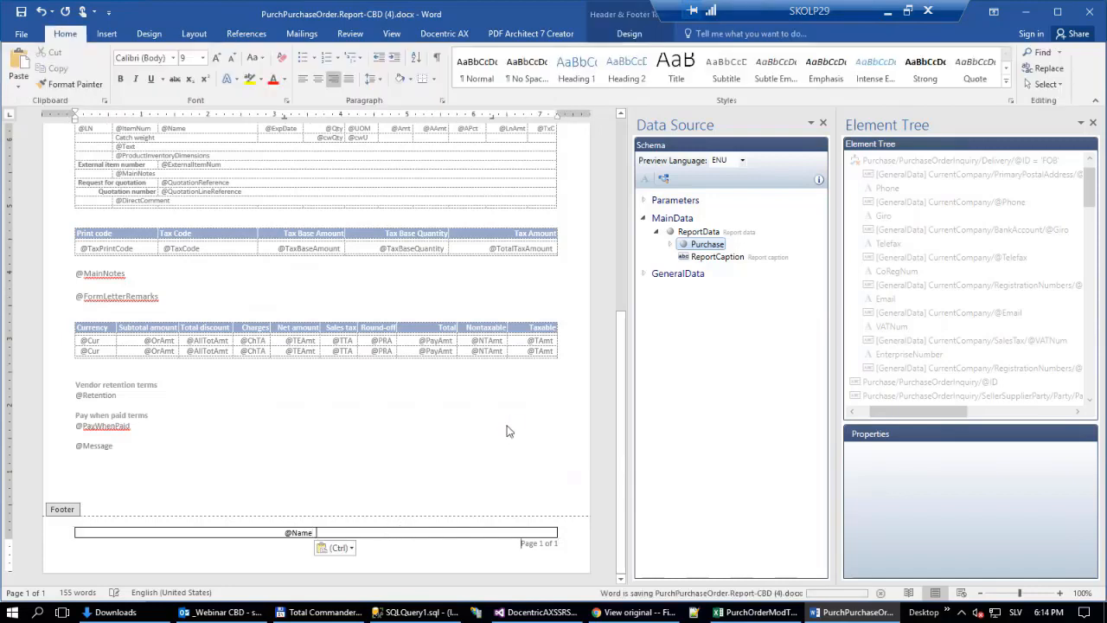
{"action": "left_click", "coordinate": [441, 34]}
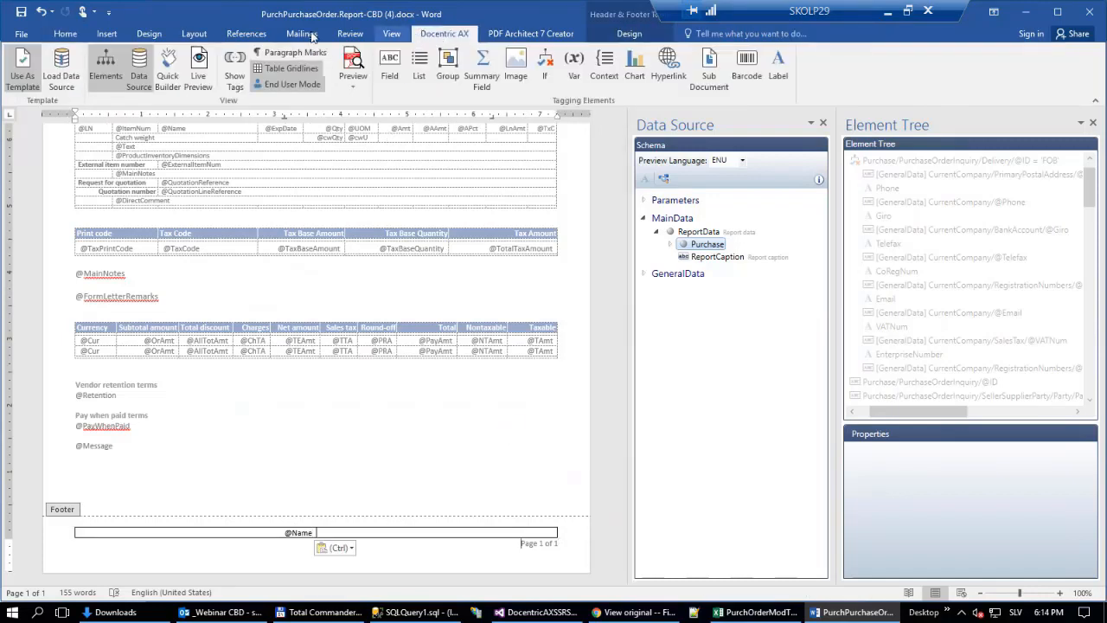
{"action": "left_click", "coordinate": [198, 71]}
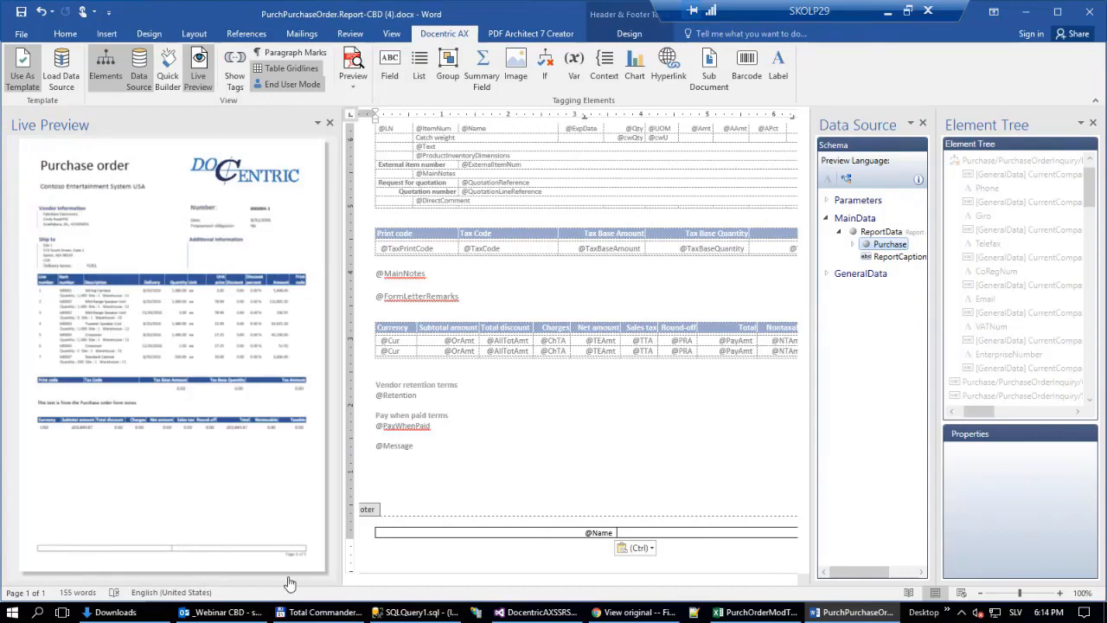
{"action": "left_click", "coordinate": [116, 550]}
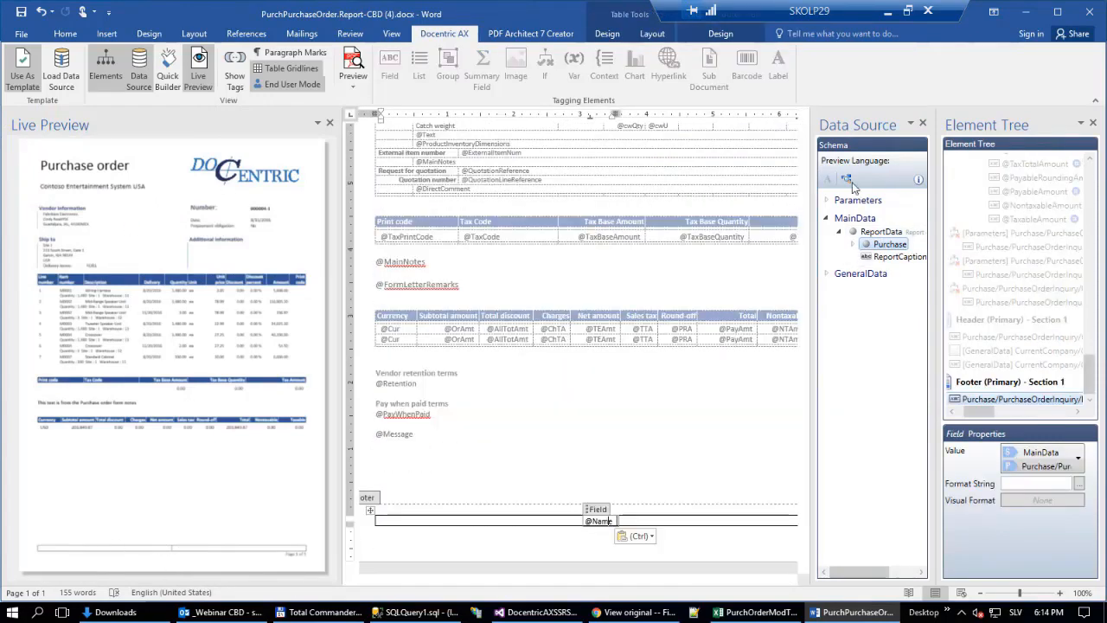
Step: Set the BankAccount Name attribute under BuyerCustomerParty in the preview XML data to "Our test bank account name"
{"action": "left_click", "coordinate": [848, 179]}
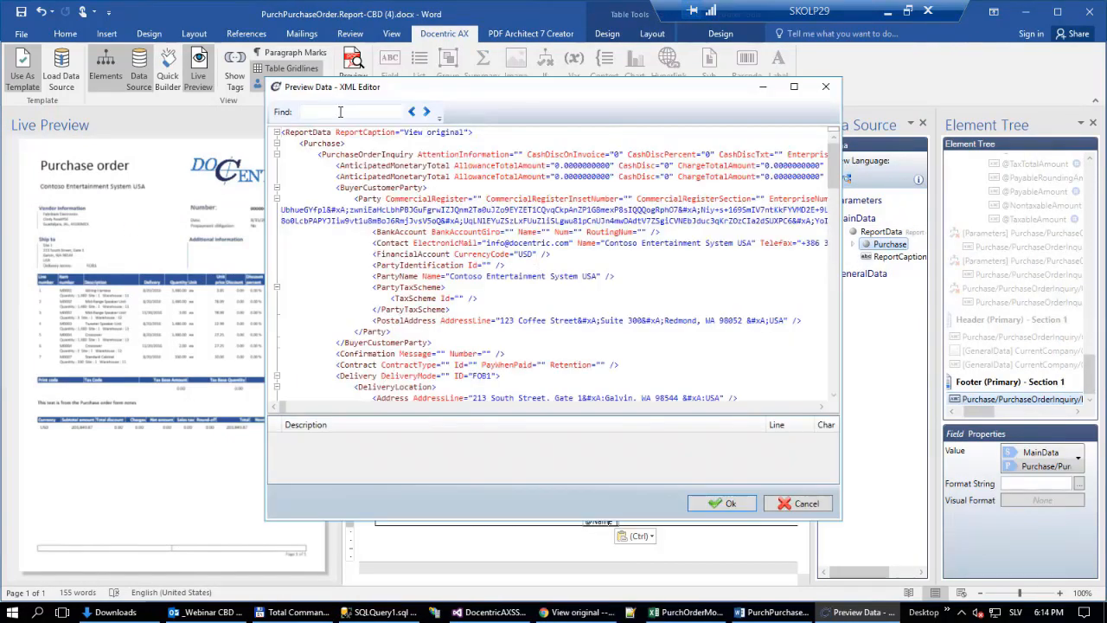
{"action": "left_click", "coordinate": [340, 113]}
{"action": "type", "text": "name"}
{"action": "left_click", "coordinate": [546, 232]}
{"action": "type", "text": "Our test "}
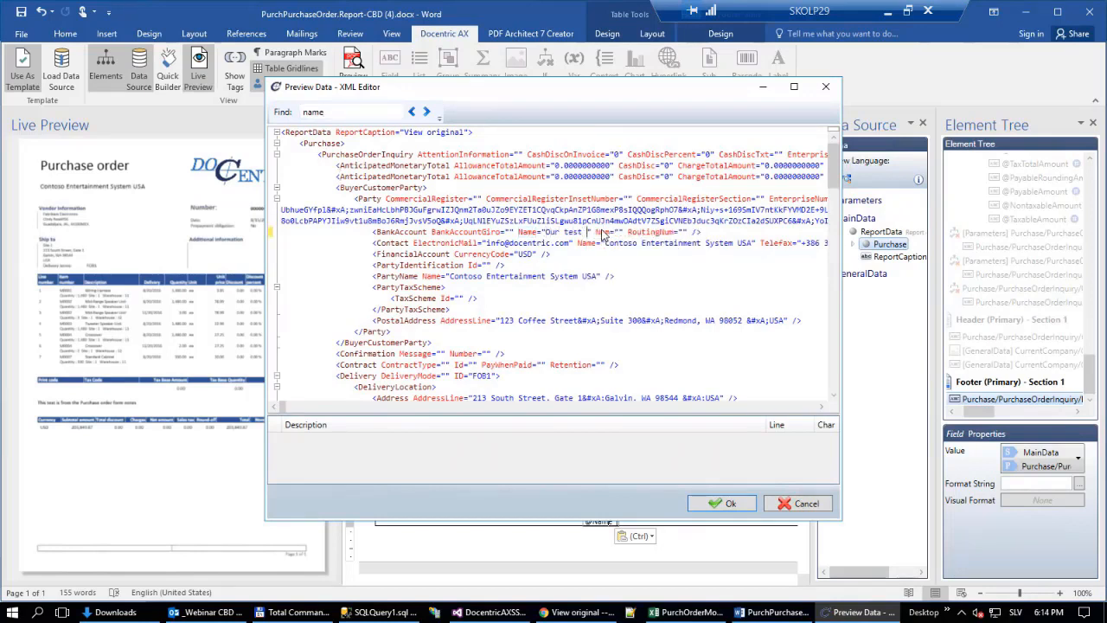
{"action": "type", "text": "bank account "}
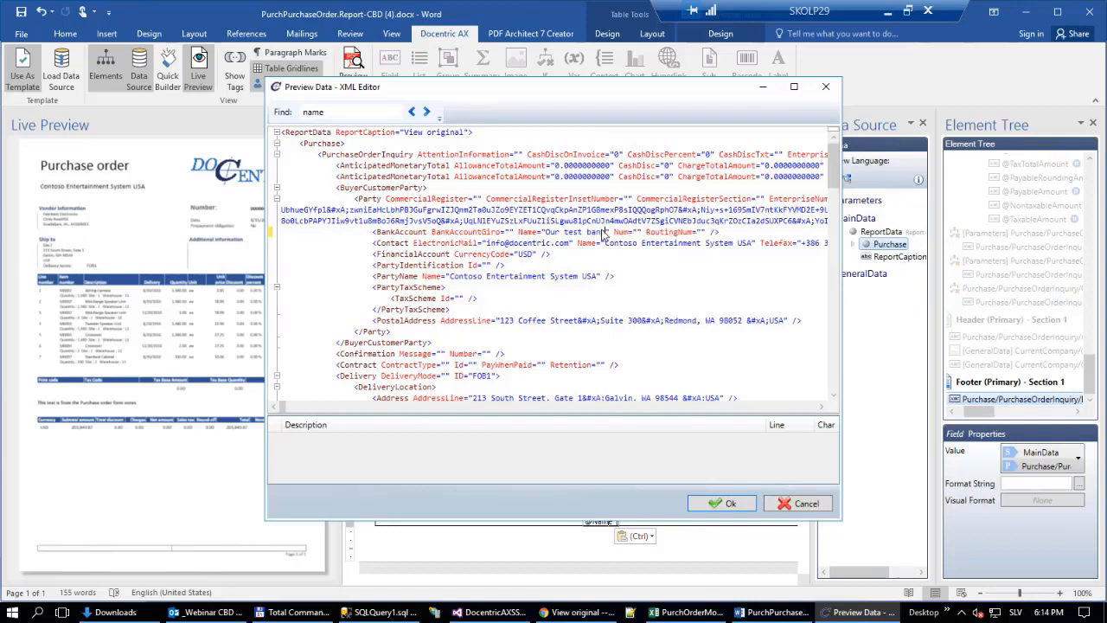
{"action": "type", "text": "name"}
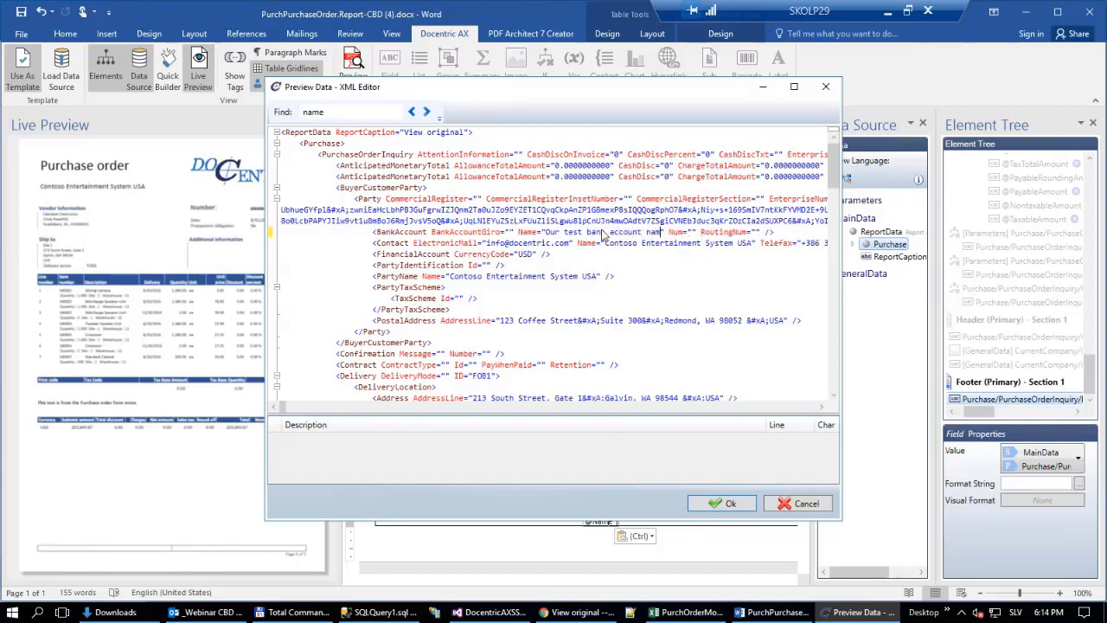
{"action": "left_click", "coordinate": [722, 504]}
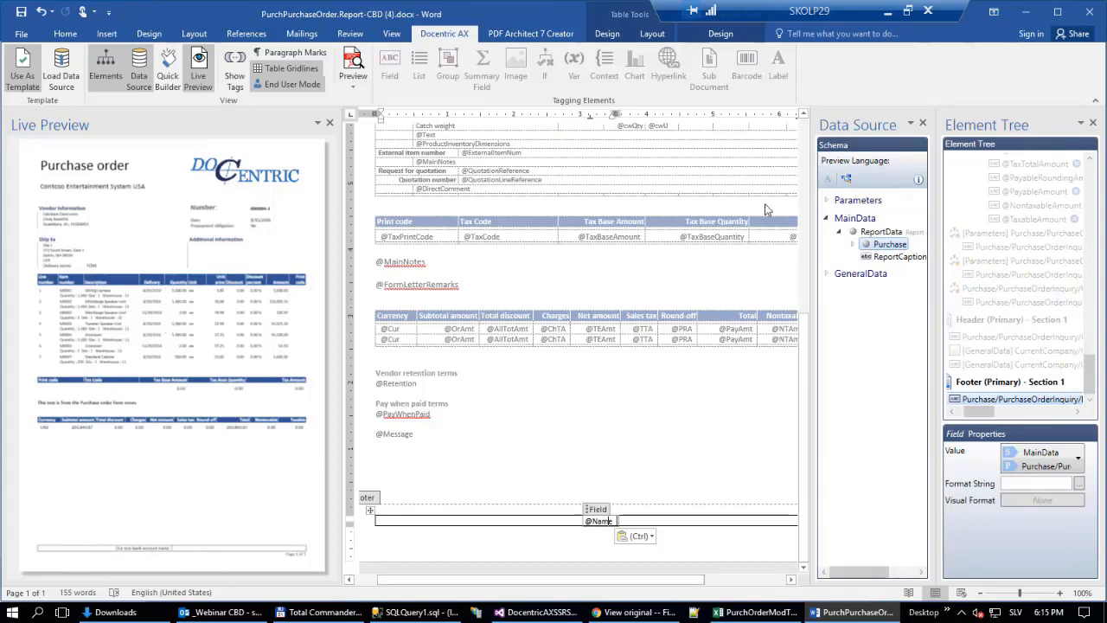
Step: Look through the preview XML data down to the LineItem elements, cancel the editor and close the live preview
{"action": "left_click", "coordinate": [846, 178]}
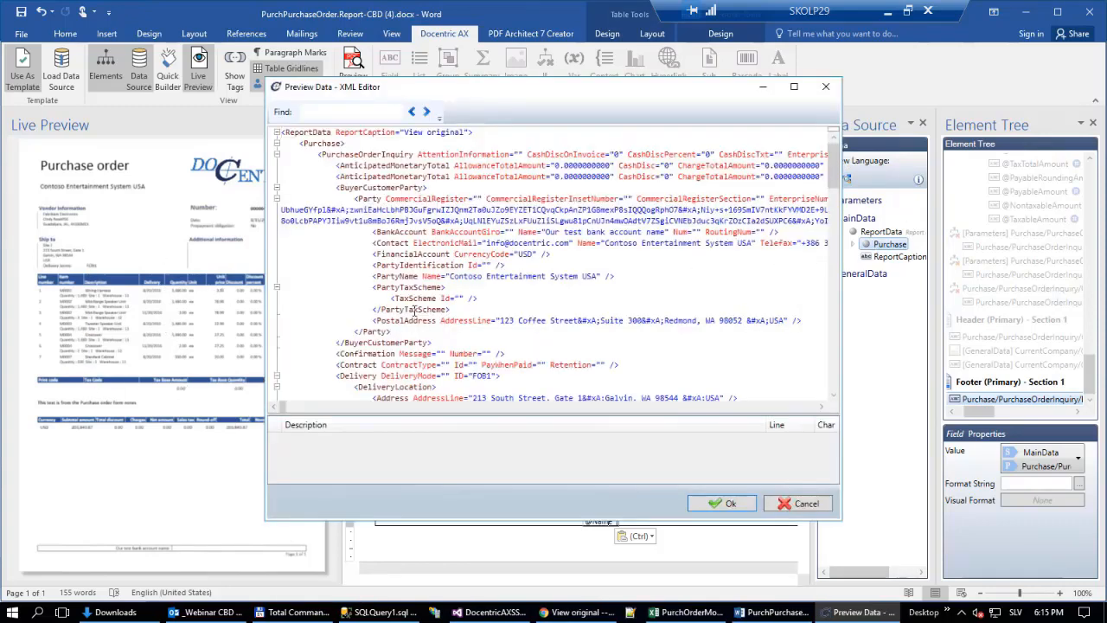
{"action": "left_click", "coordinate": [433, 189]}
{"action": "scroll", "coordinate": [413, 232], "scroll_direction": "down", "scroll_amount": 10}
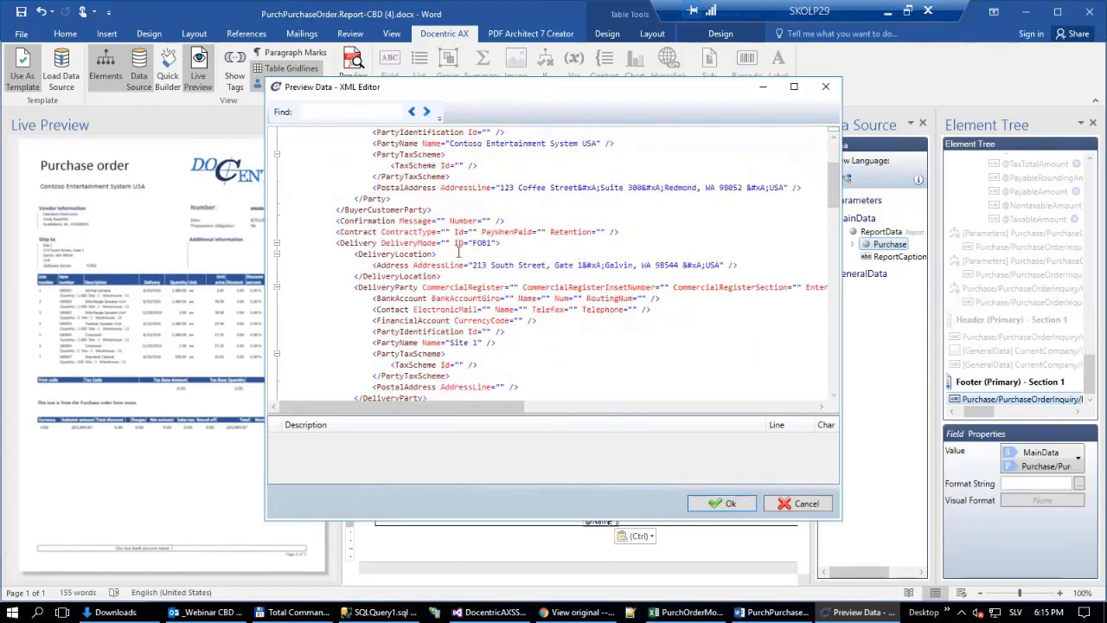
{"action": "scroll", "coordinate": [494, 321], "scroll_direction": "down", "scroll_amount": 20}
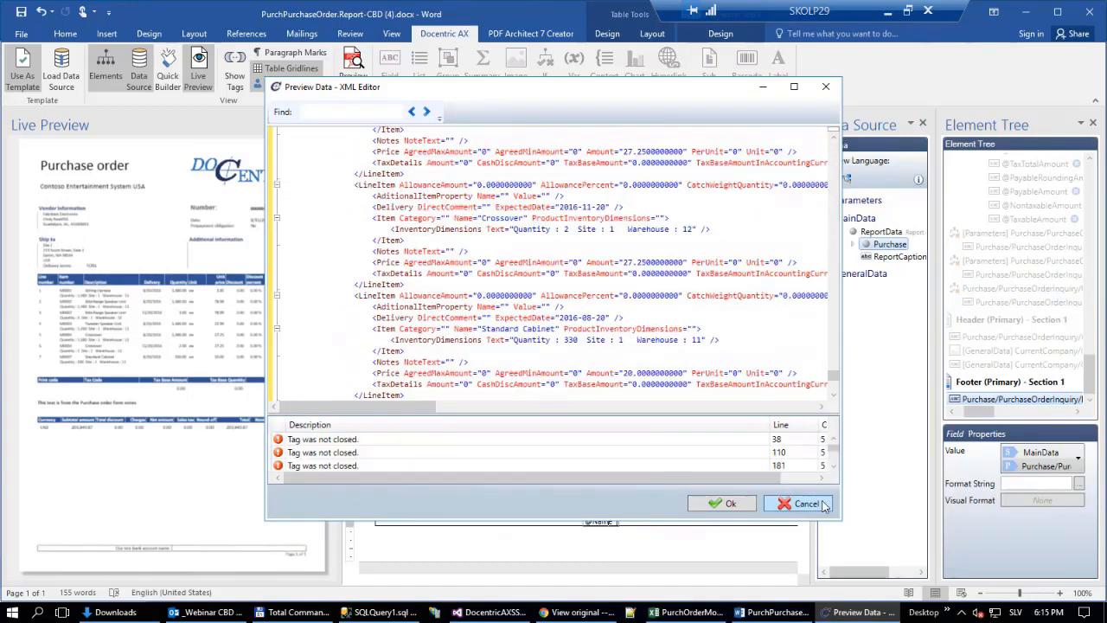
{"action": "left_click", "coordinate": [818, 505]}
{"action": "left_click", "coordinate": [329, 124]}
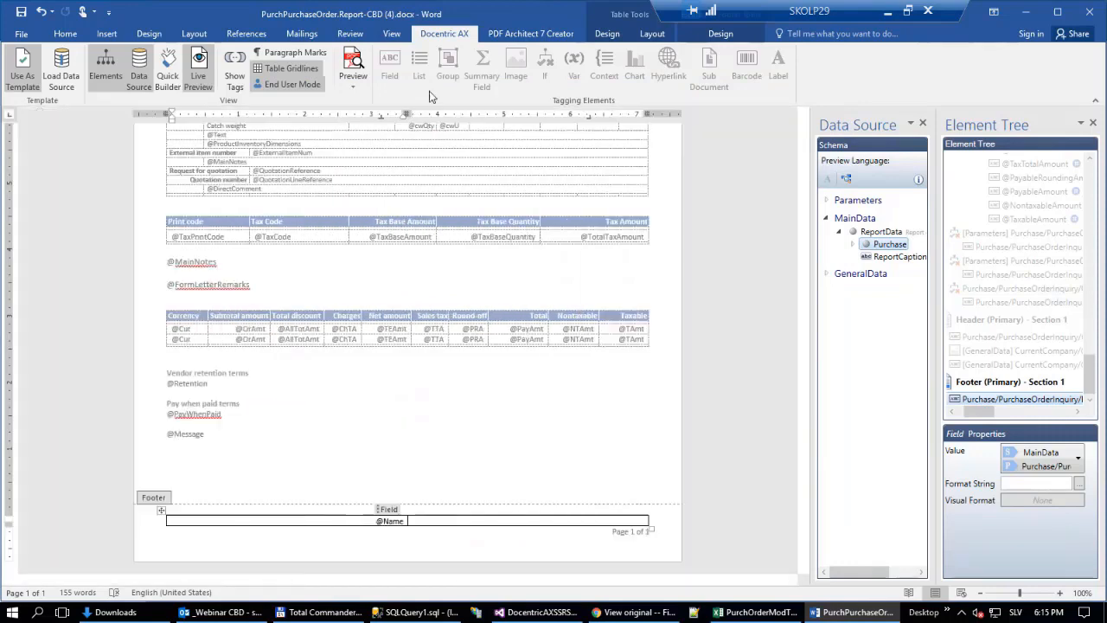
Step: Generate a Word preview of the template and look through its order lines and totals
{"action": "left_click", "coordinate": [353, 83]}
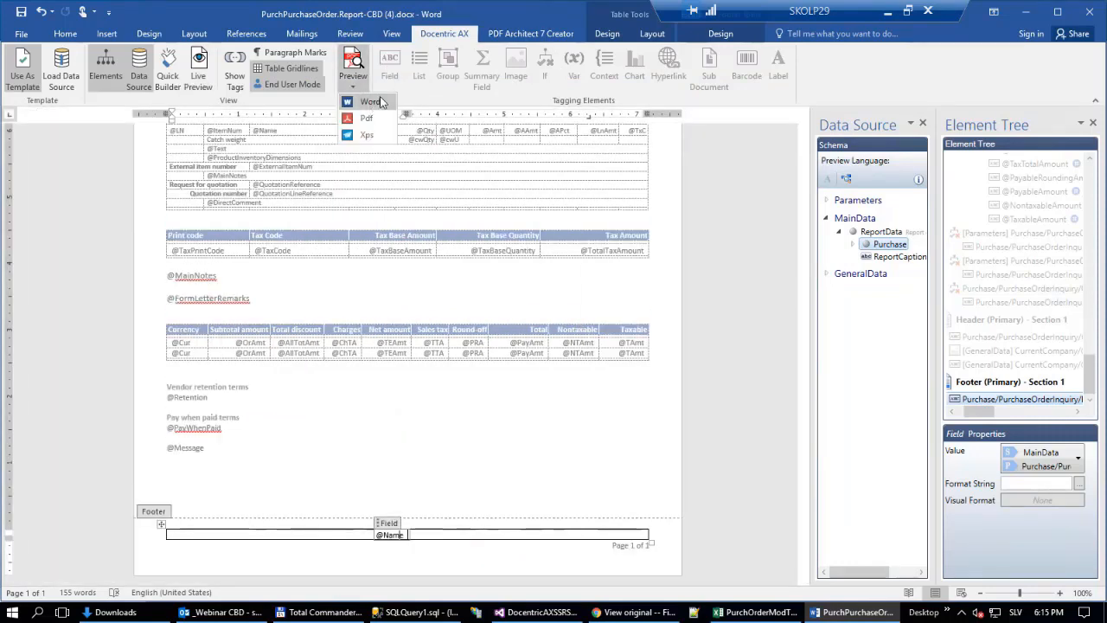
{"action": "left_click", "coordinate": [371, 103]}
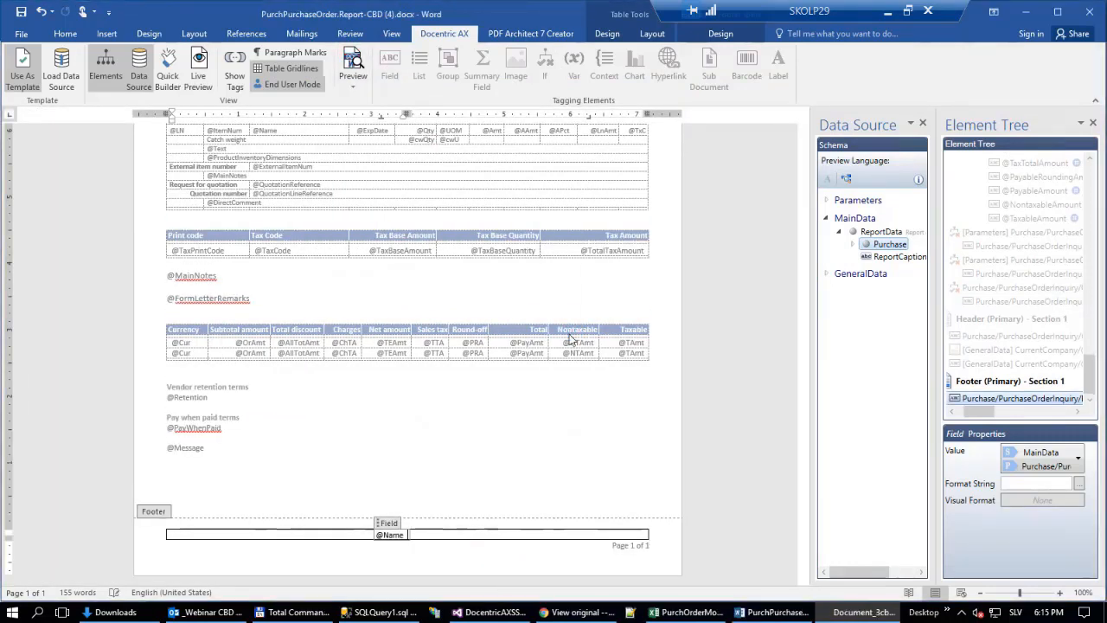
{"action": "scroll", "coordinate": [842, 290], "scroll_direction": "down", "scroll_amount": 1}
{"action": "scroll", "coordinate": [841, 290], "scroll_direction": "down", "scroll_amount": 3}
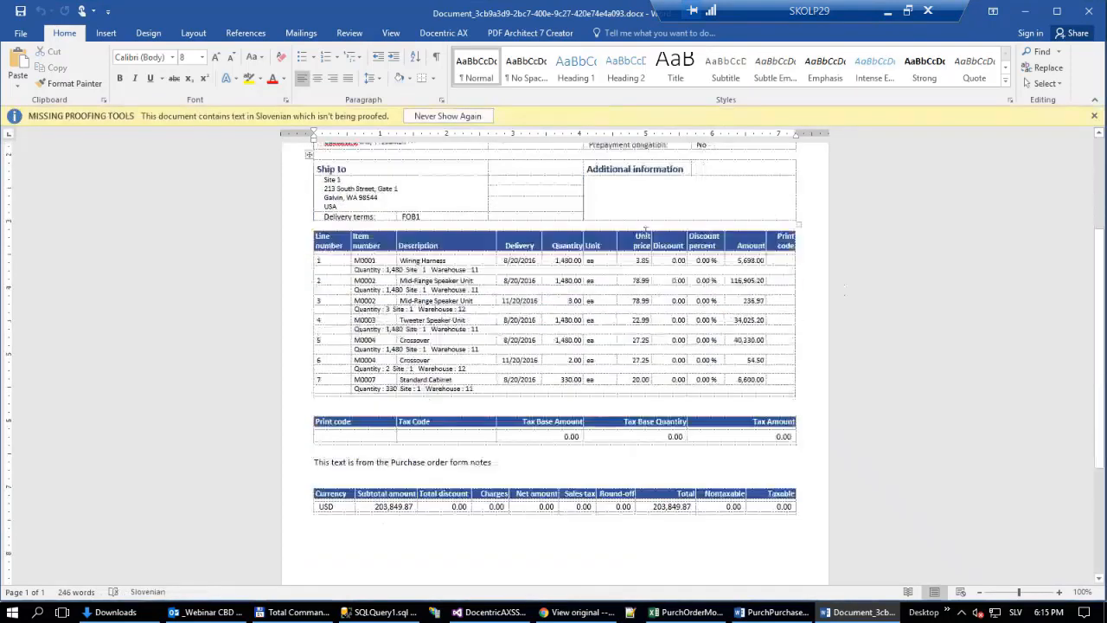
Step: Insert blank rows above line 6 of the preview document, check the footer on page 2, and close the document without saving
{"action": "left_click", "coordinate": [334, 359]}
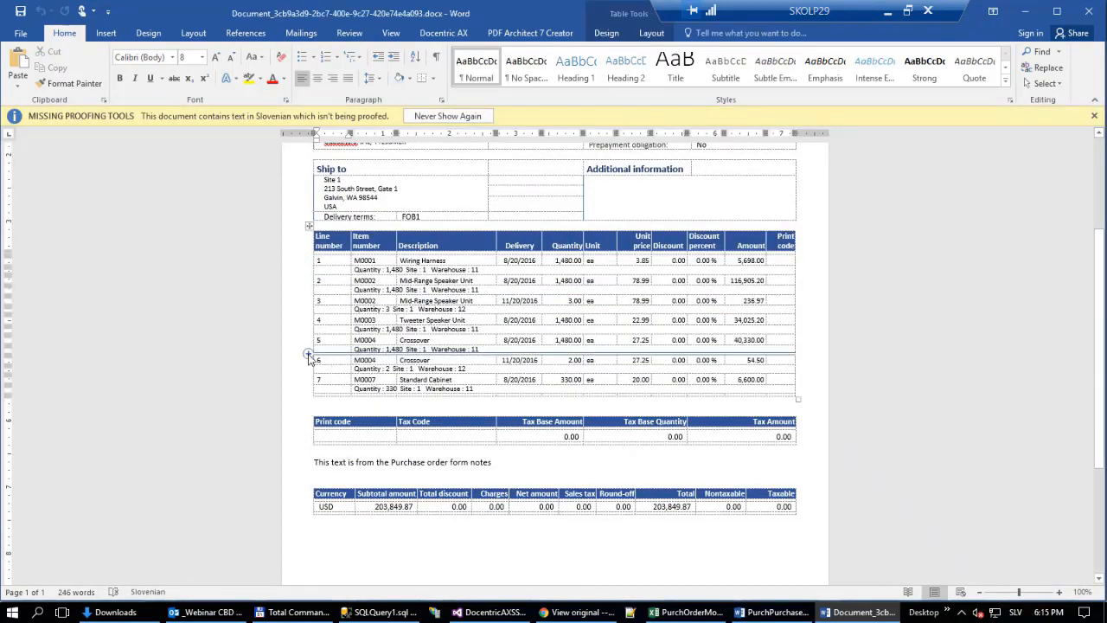
{"action": "left_click", "coordinate": [308, 354]}
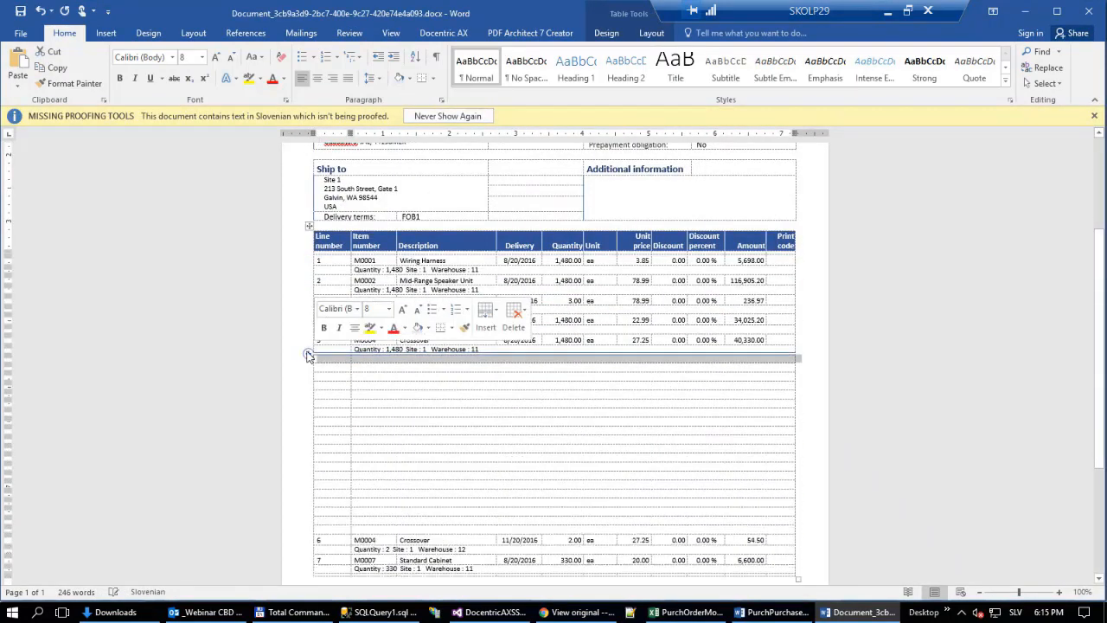
{"action": "scroll", "coordinate": [519, 354], "scroll_direction": "down", "scroll_amount": 15}
{"action": "scroll", "coordinate": [575, 387], "scroll_direction": "down", "scroll_amount": 12}
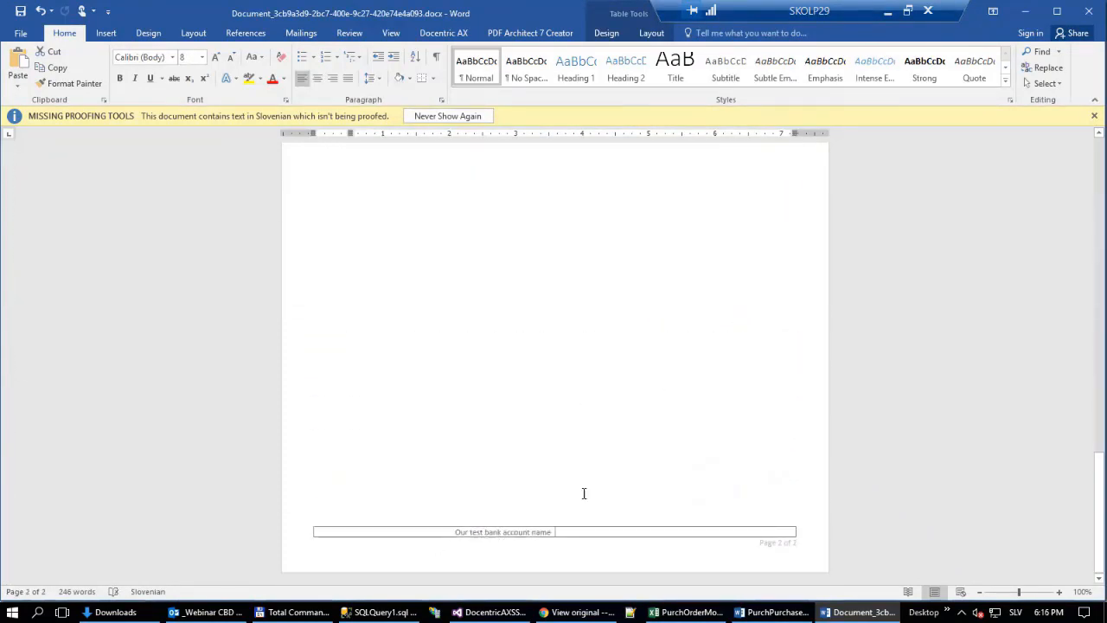
{"action": "left_click", "coordinate": [1089, 11]}
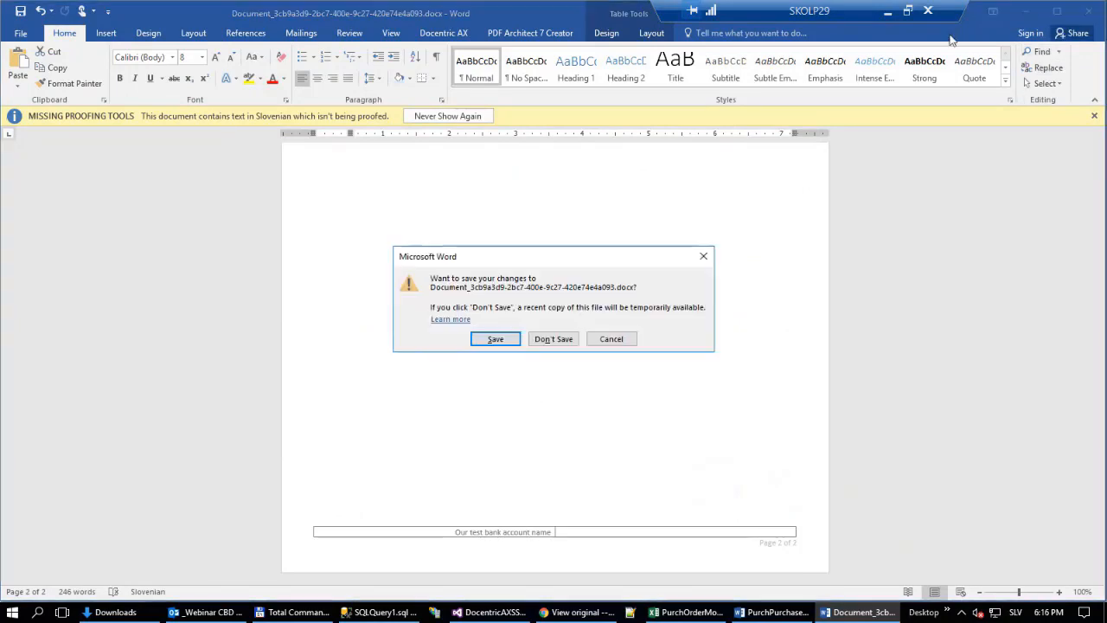
{"action": "left_click", "coordinate": [554, 341]}
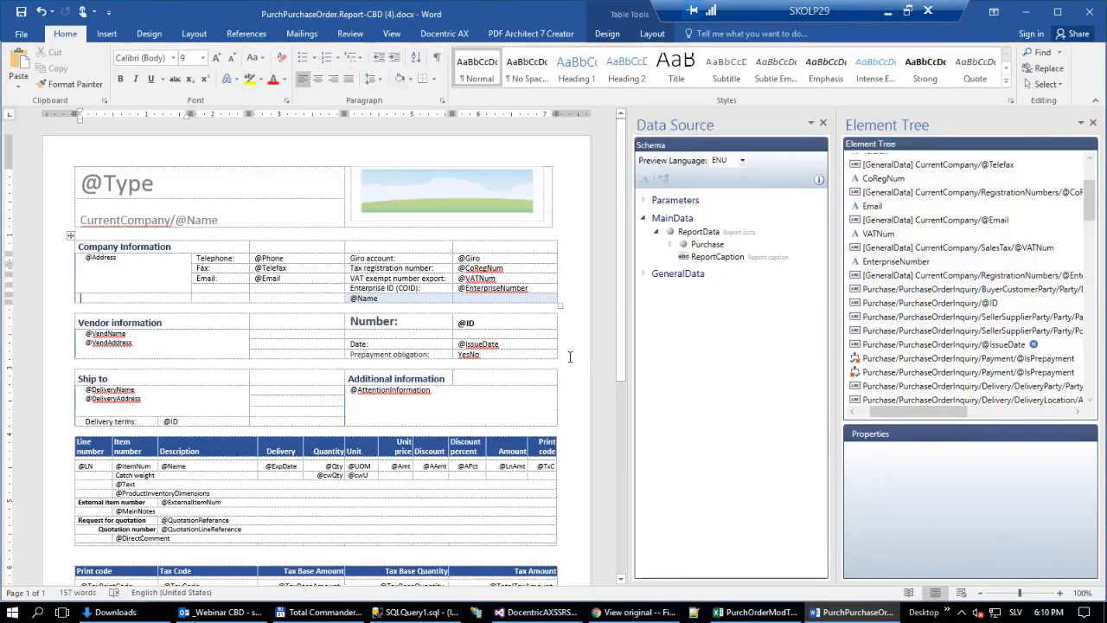
Step: Select the whole Company Information table in the template and wrap it in an If tagging element
{"action": "scroll", "coordinate": [573, 352], "scroll_direction": "down", "scroll_amount": 3}
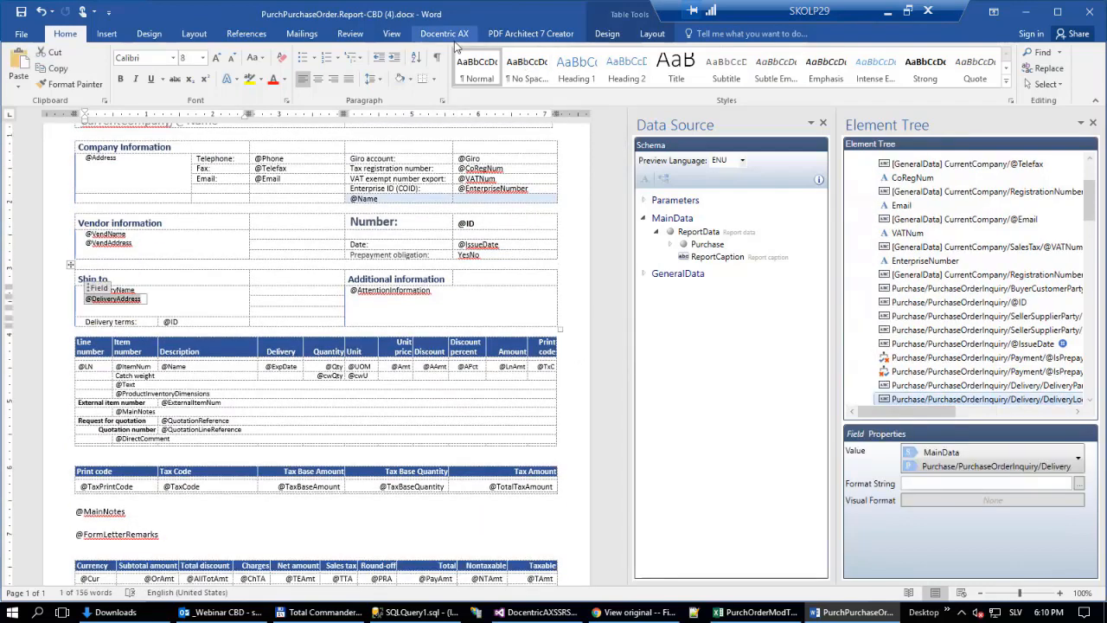
{"action": "left_click", "coordinate": [445, 33]}
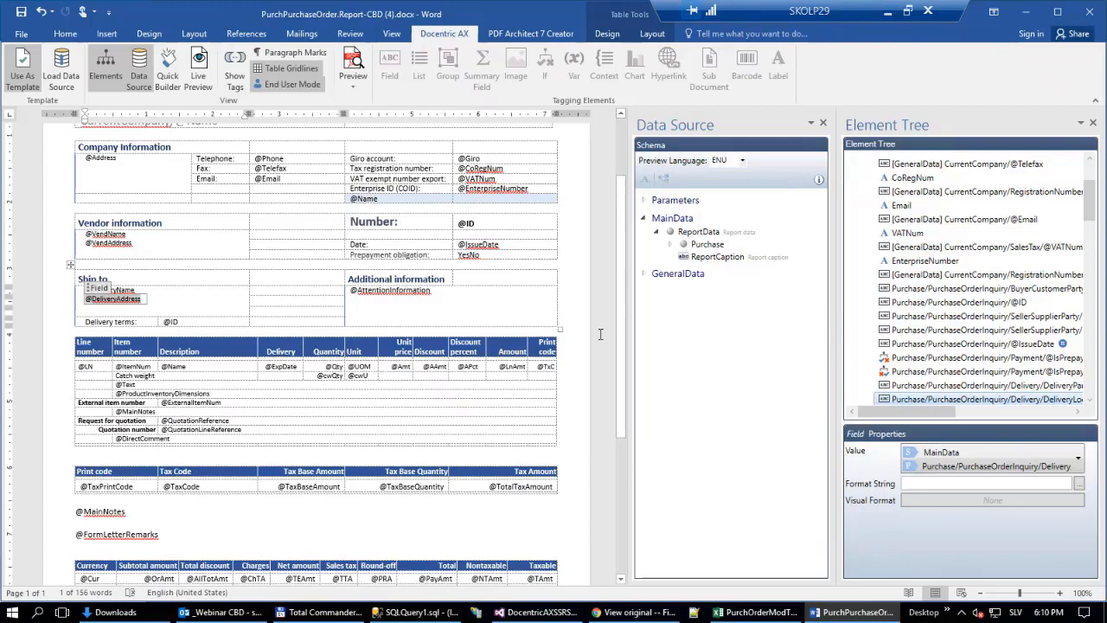
{"action": "left_click", "coordinate": [576, 330]}
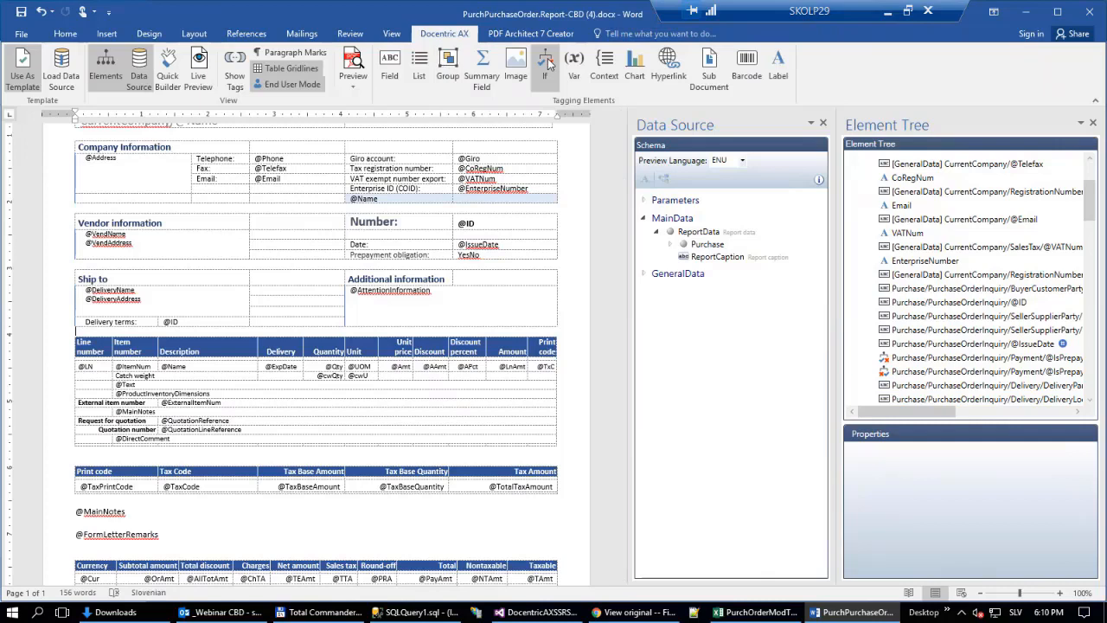
{"action": "scroll", "coordinate": [612, 266], "scroll_direction": "up", "scroll_amount": 3}
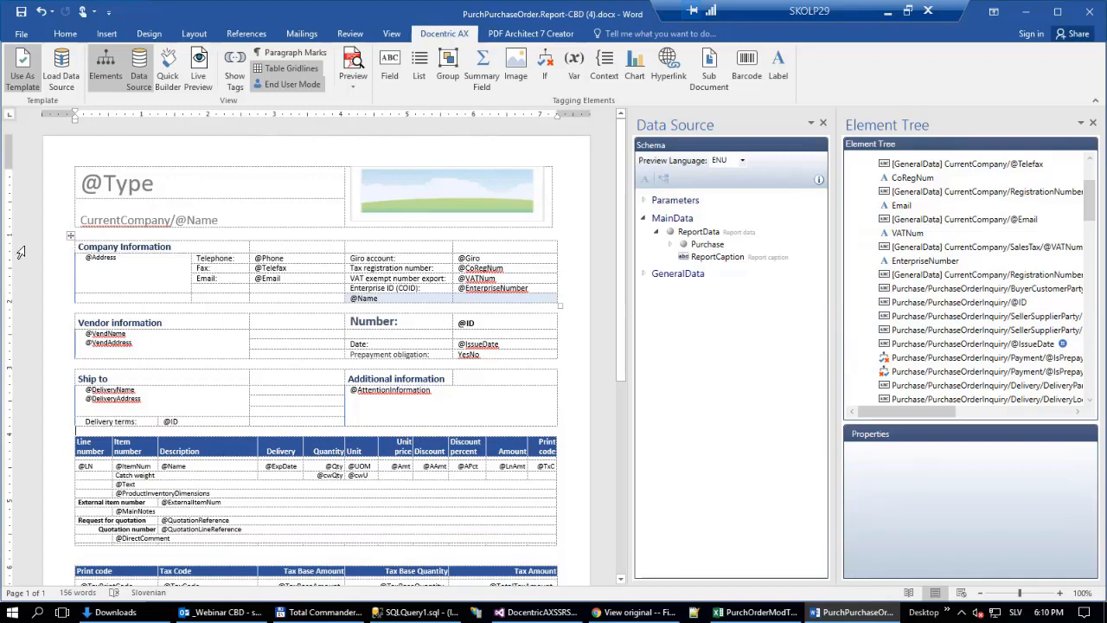
{"action": "left_click", "coordinate": [71, 234]}
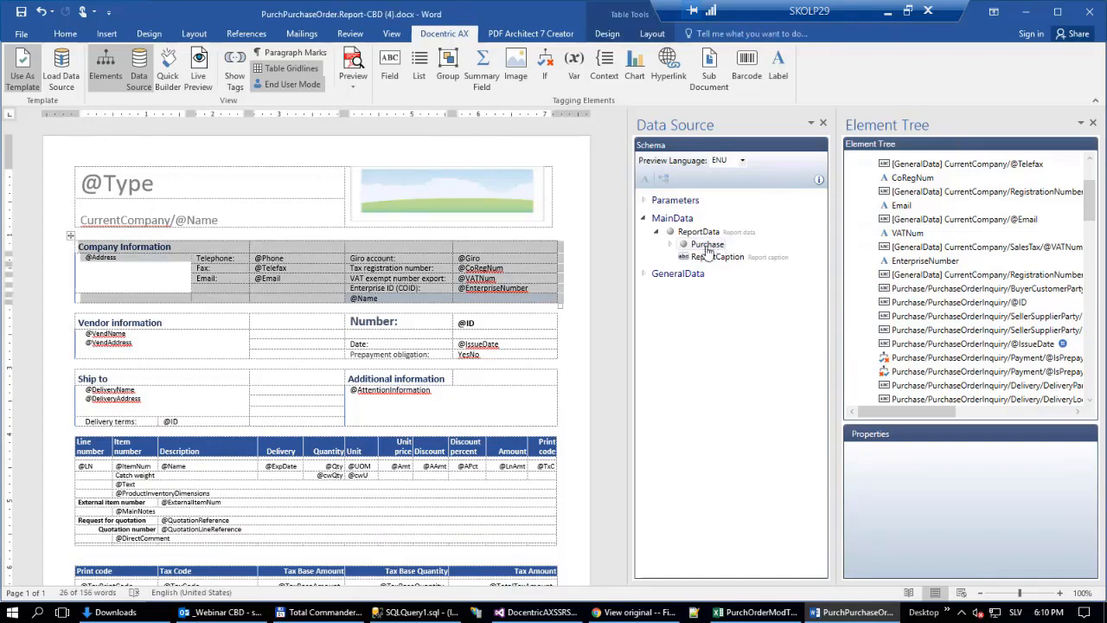
{"action": "left_click", "coordinate": [706, 244]}
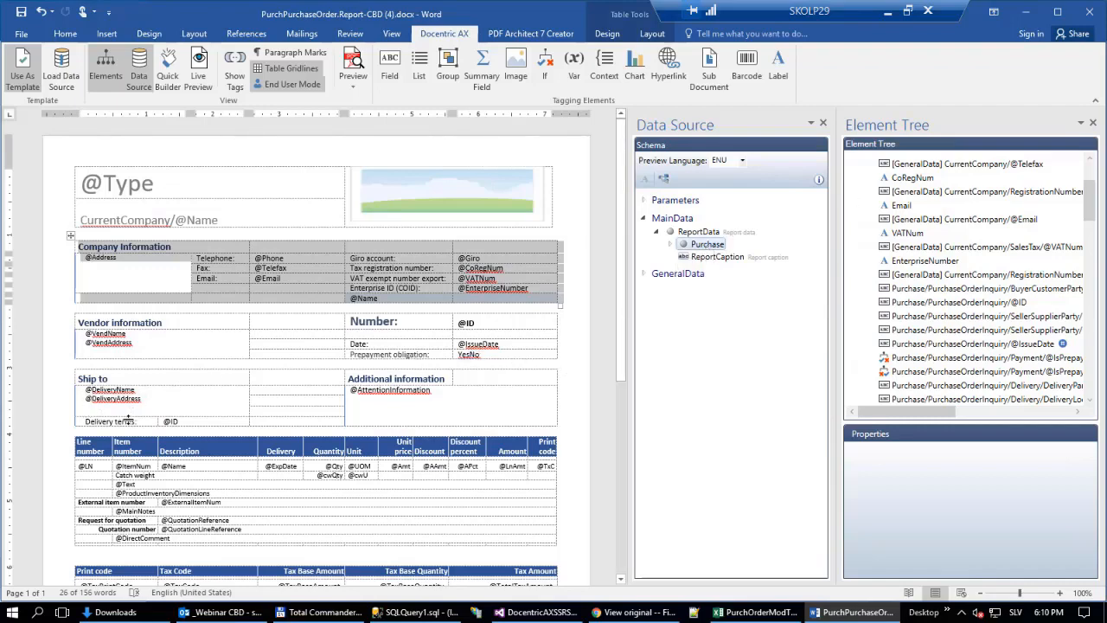
{"action": "left_click", "coordinate": [100, 257]}
{"action": "left_click", "coordinate": [72, 236]}
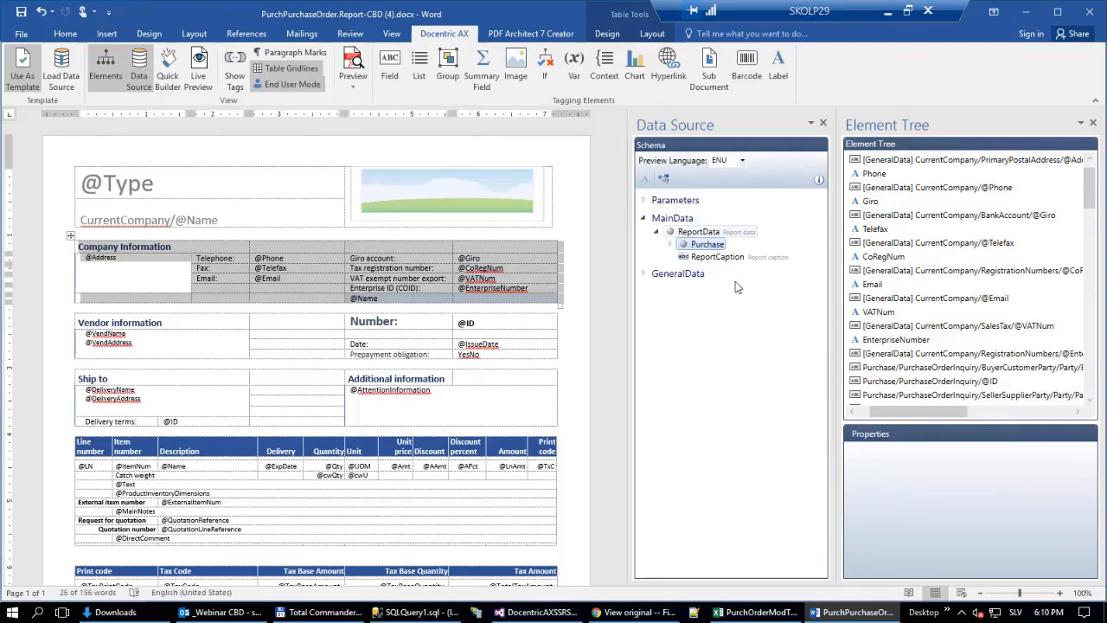
{"action": "left_click", "coordinate": [545, 69]}
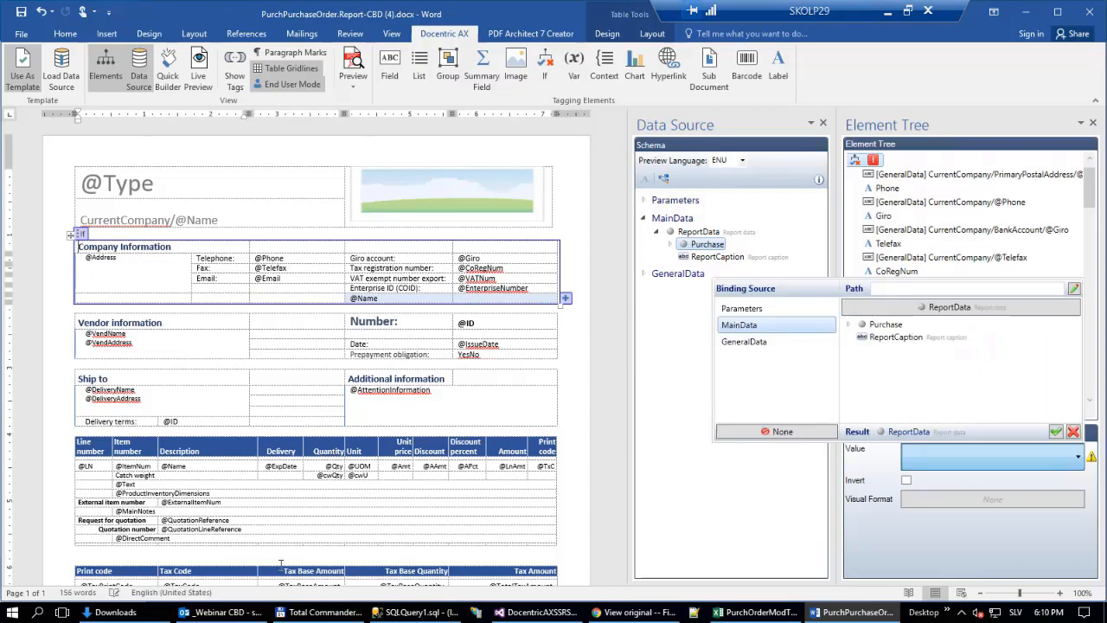
{"action": "left_click", "coordinate": [848, 324]}
{"action": "left_click", "coordinate": [863, 337]}
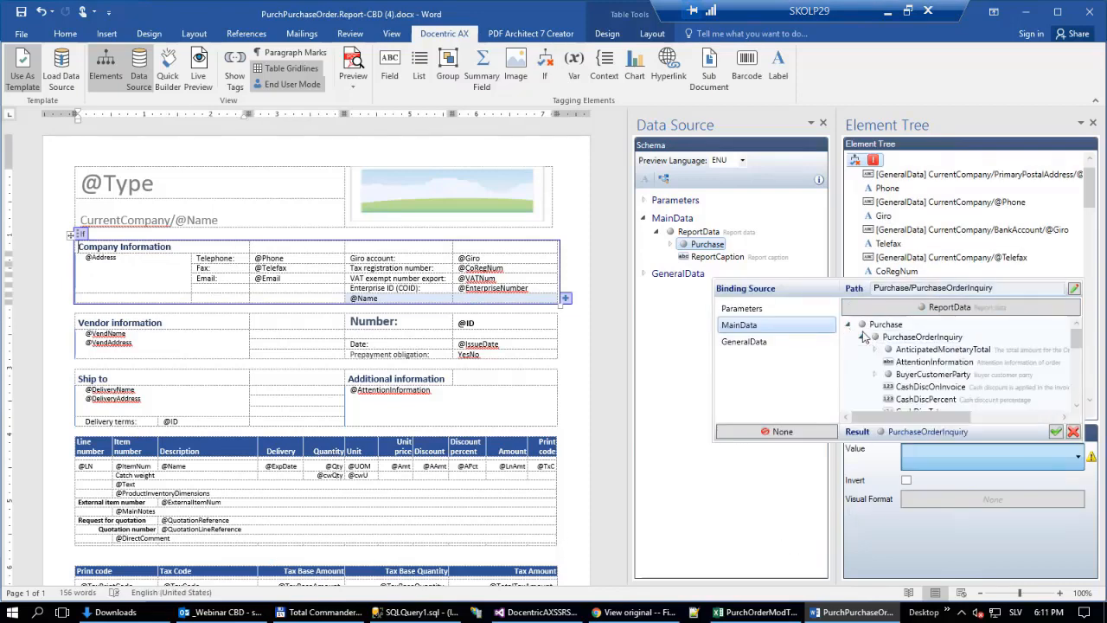
{"action": "scroll", "coordinate": [873, 363], "scroll_direction": "down", "scroll_amount": 3}
{"action": "left_click", "coordinate": [873, 349]}
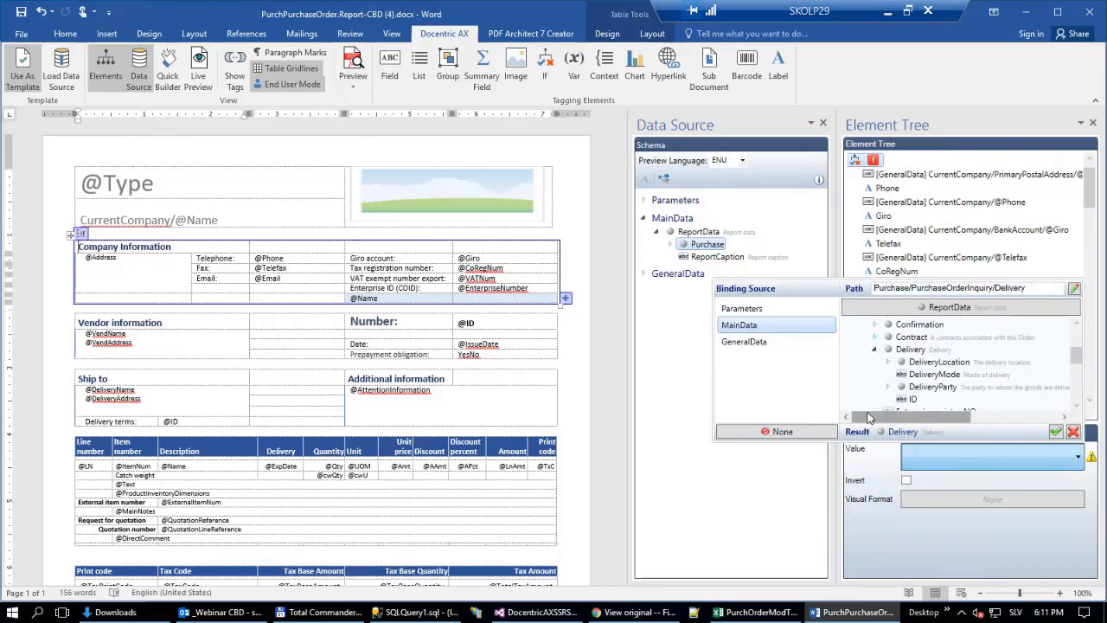
{"action": "left_click", "coordinate": [913, 399]}
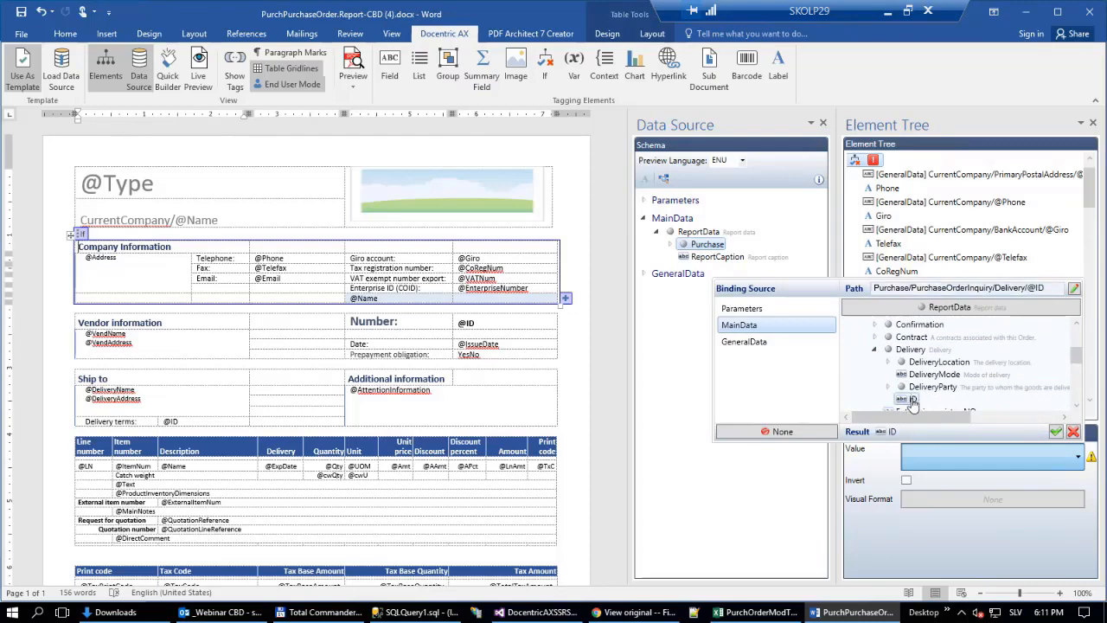
Step: Complete the If element's binding path with the comparison = 'FOB' and accept the binding
{"action": "left_click", "coordinate": [1057, 292]}
{"action": "type", "text": "= '"}
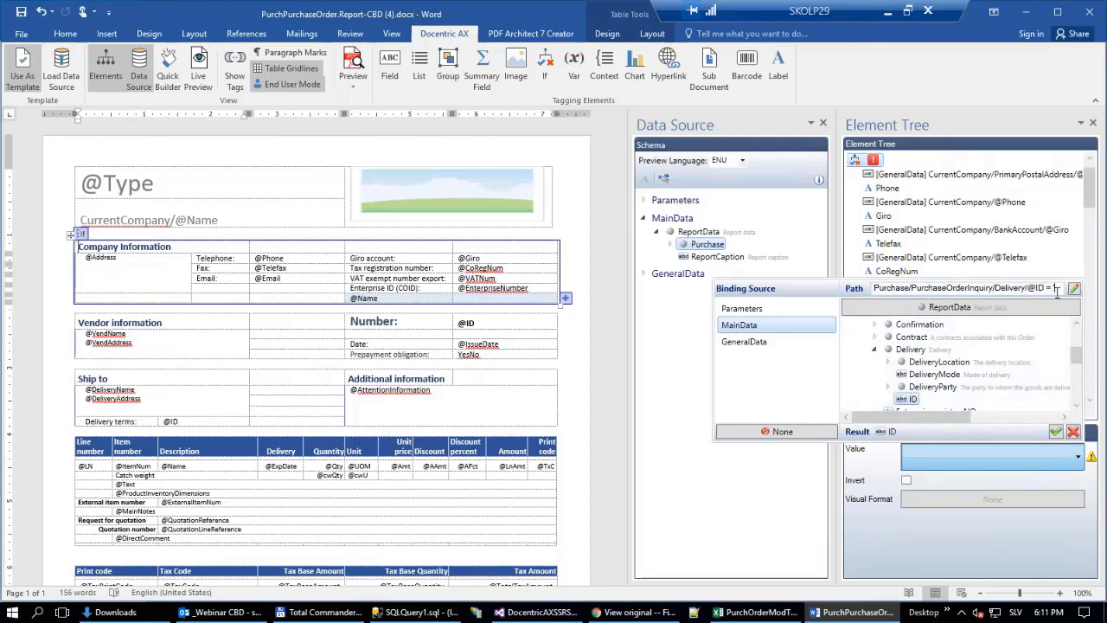
{"action": "type", "text": "FOO"}
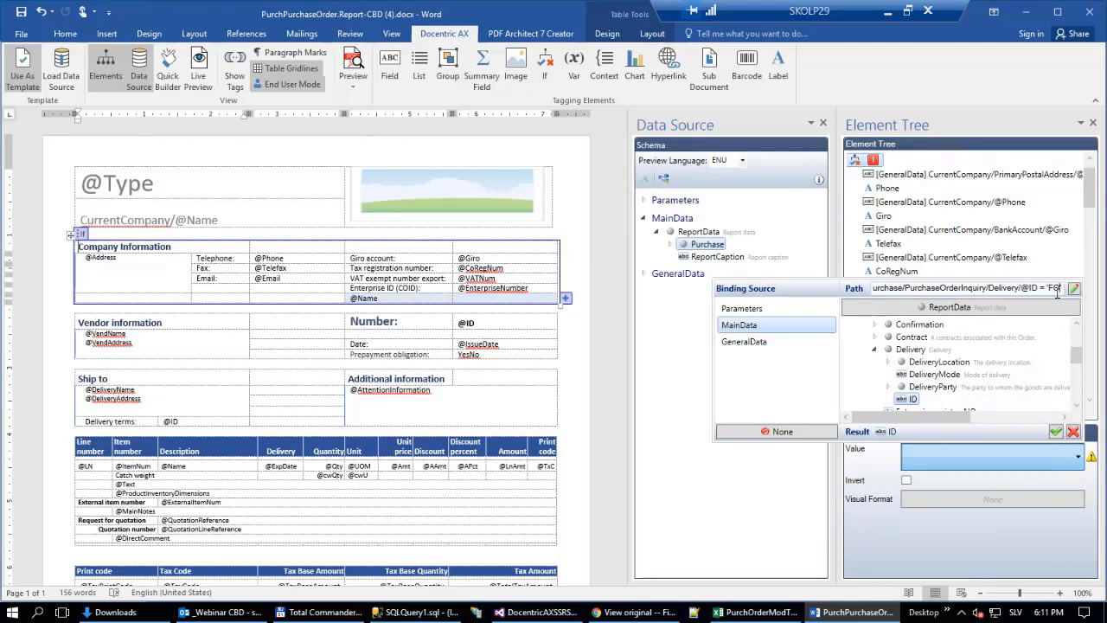
{"action": "type", "text": "'"}
{"action": "left_click", "coordinate": [1056, 431]}
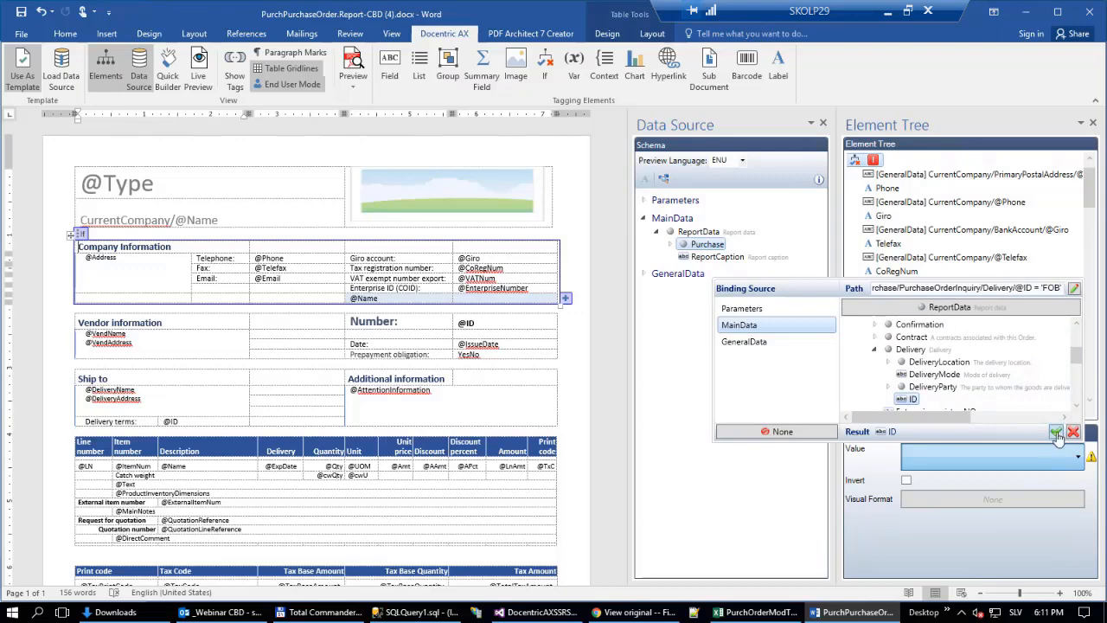
Step: Generate a PDF preview of the template, check the Company Information section and delivery terms, and close the preview
{"action": "left_click", "coordinate": [578, 367]}
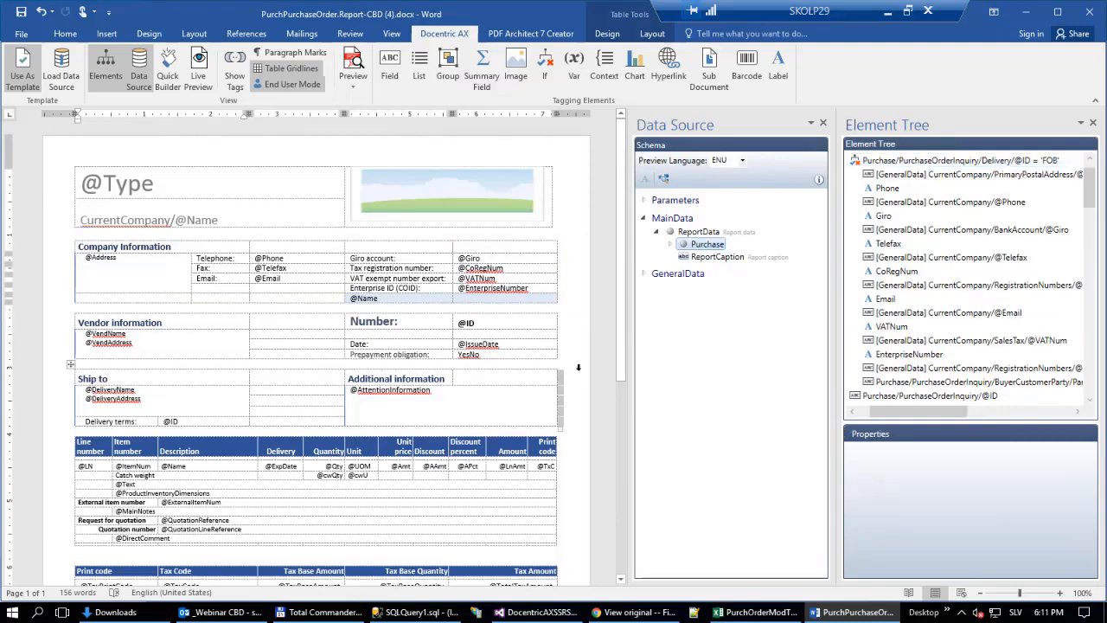
{"action": "left_click", "coordinate": [356, 63]}
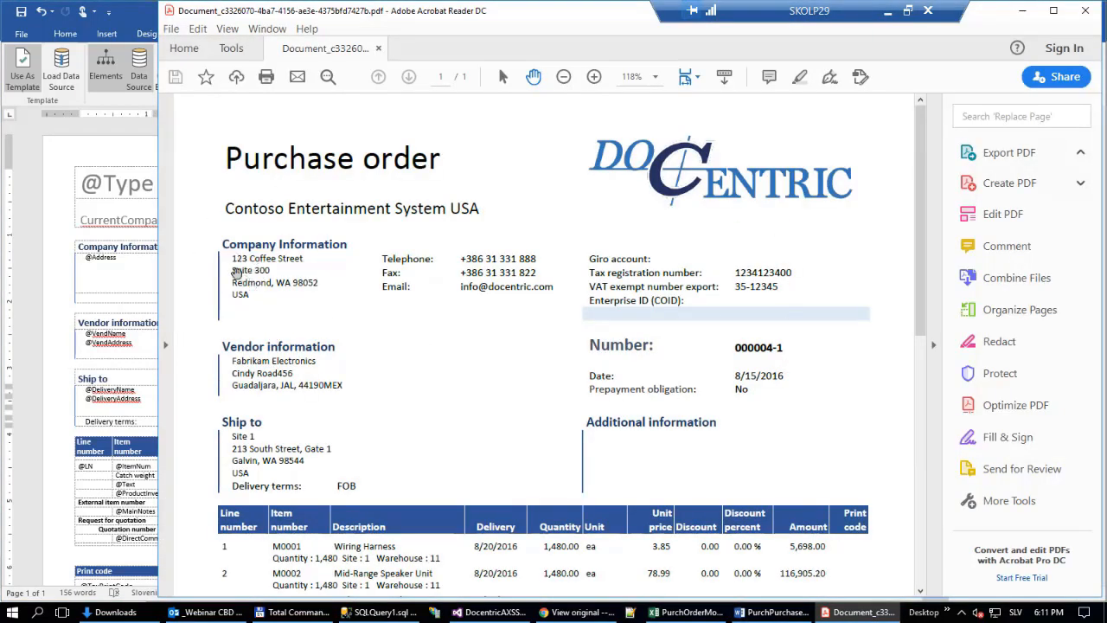
{"action": "left_click", "coordinate": [1086, 11]}
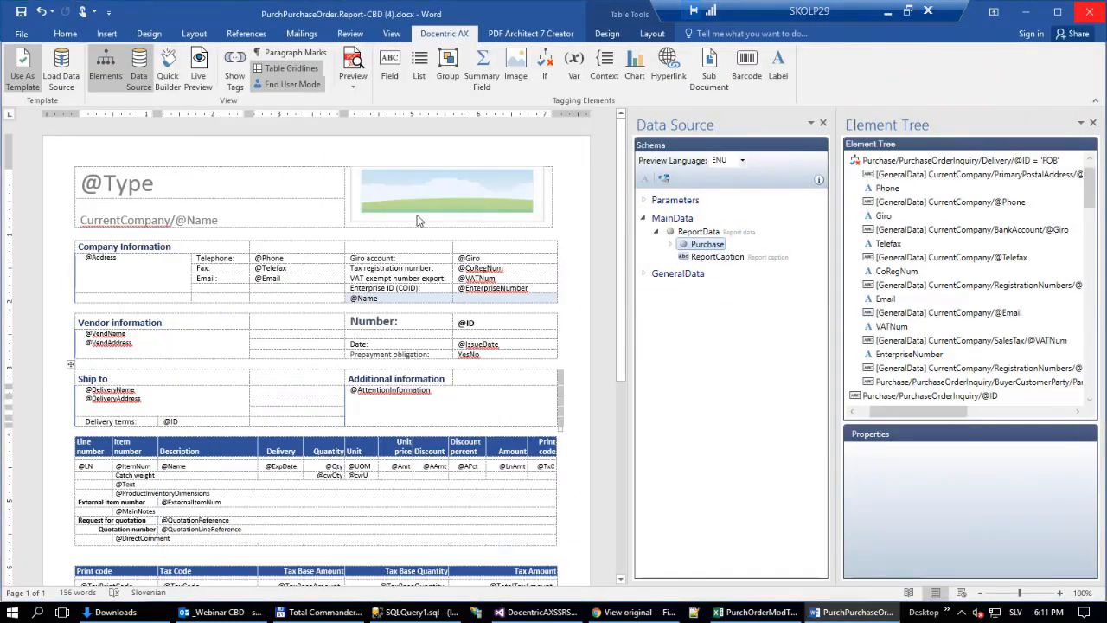
Step: Set the Delivery ID to FOB1 in the preview XML data and check the conditional Company Information section in a PDF preview
{"action": "left_click", "coordinate": [664, 179]}
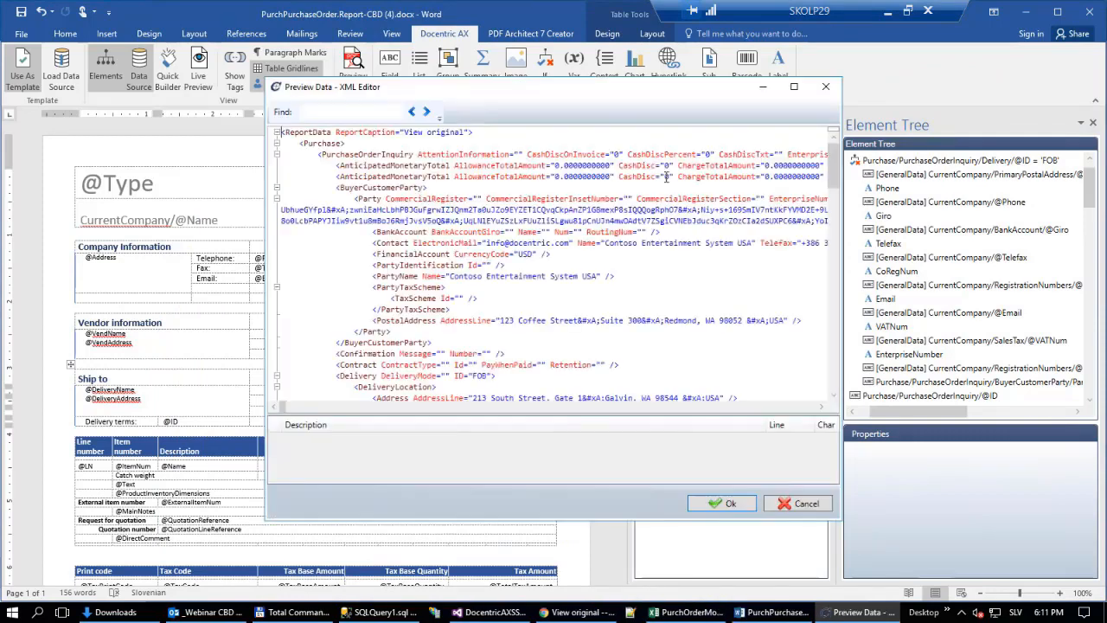
{"action": "left_click", "coordinate": [365, 108]}
{"action": "type", "text": "fob"}
{"action": "left_click", "coordinate": [486, 377]}
{"action": "type", "text": "1"}
{"action": "left_click", "coordinate": [728, 504]}
{"action": "left_click", "coordinate": [352, 65]}
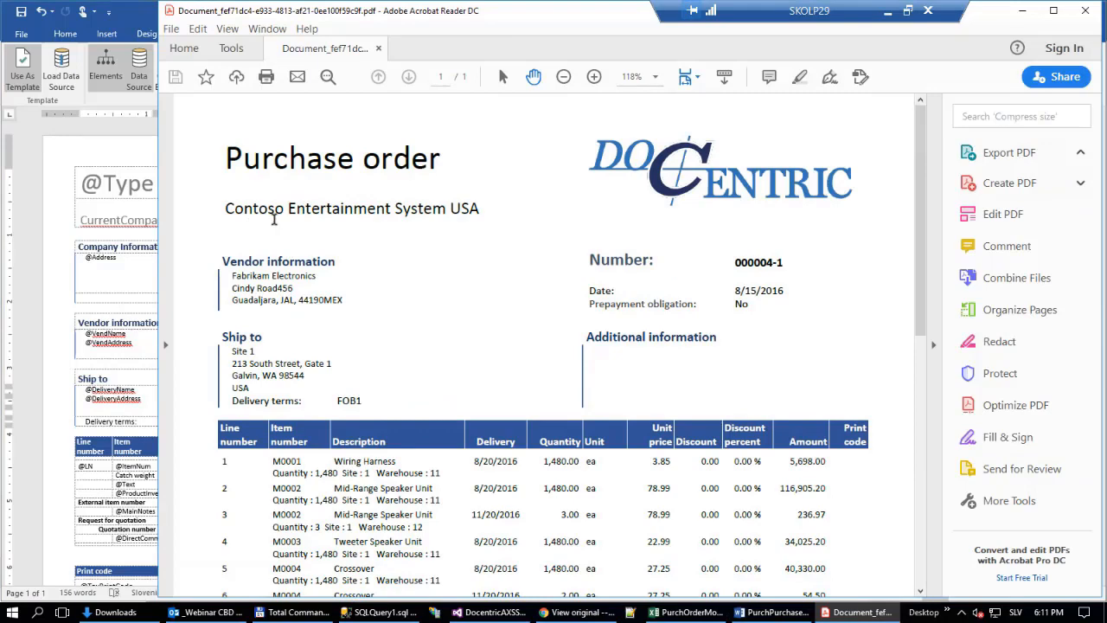
{"action": "left_click", "coordinate": [1087, 12]}
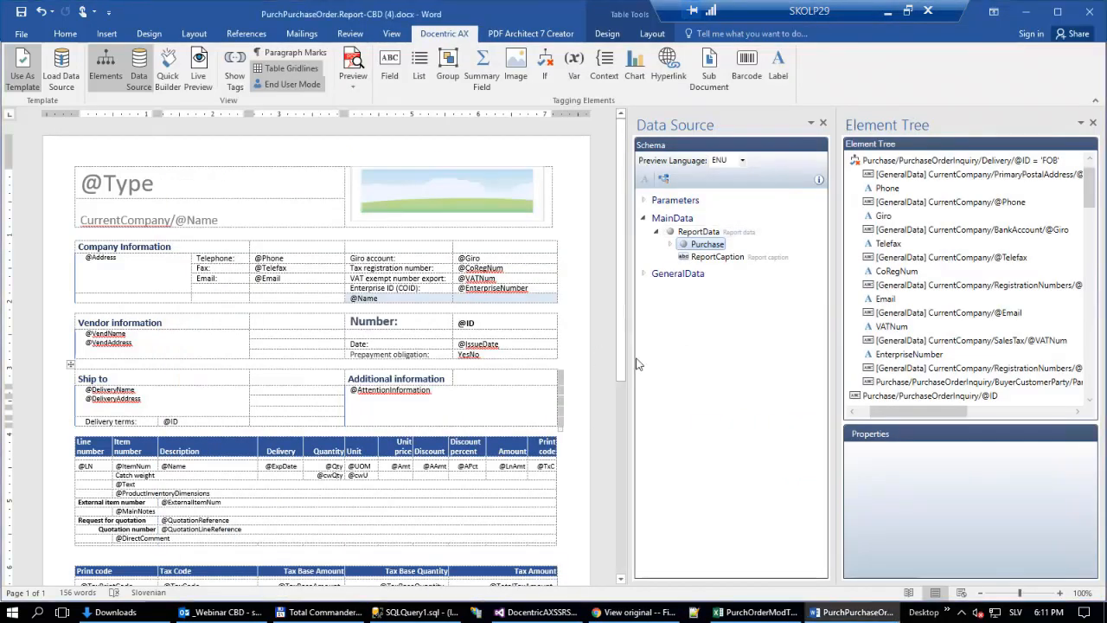